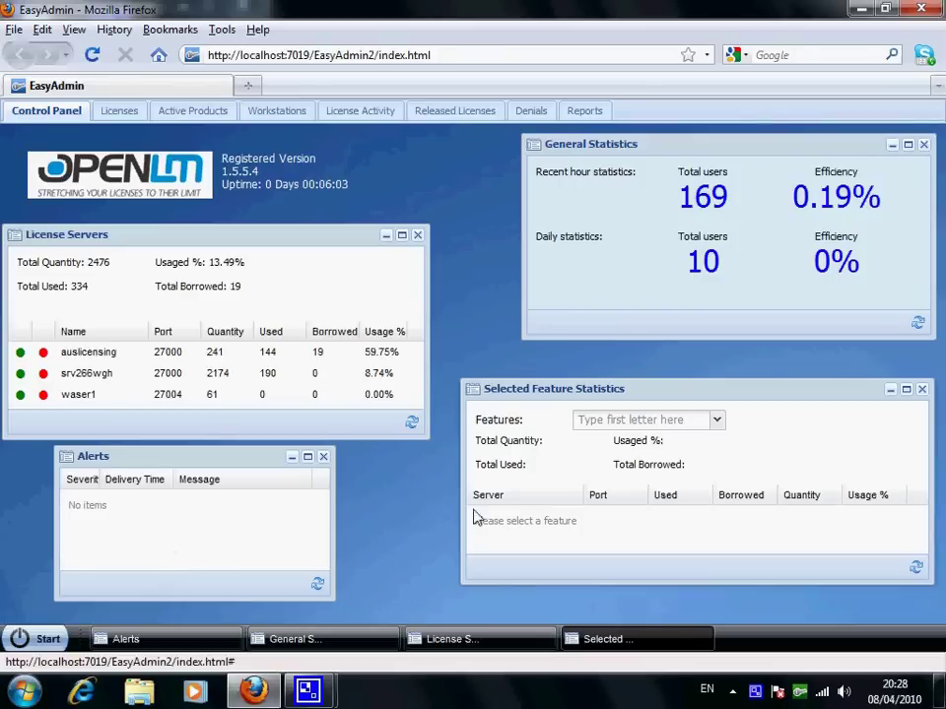
Show ARC/INFO in Selected Feature Statistics: 61 licenses on waser1, none used.
left_click(601, 424)
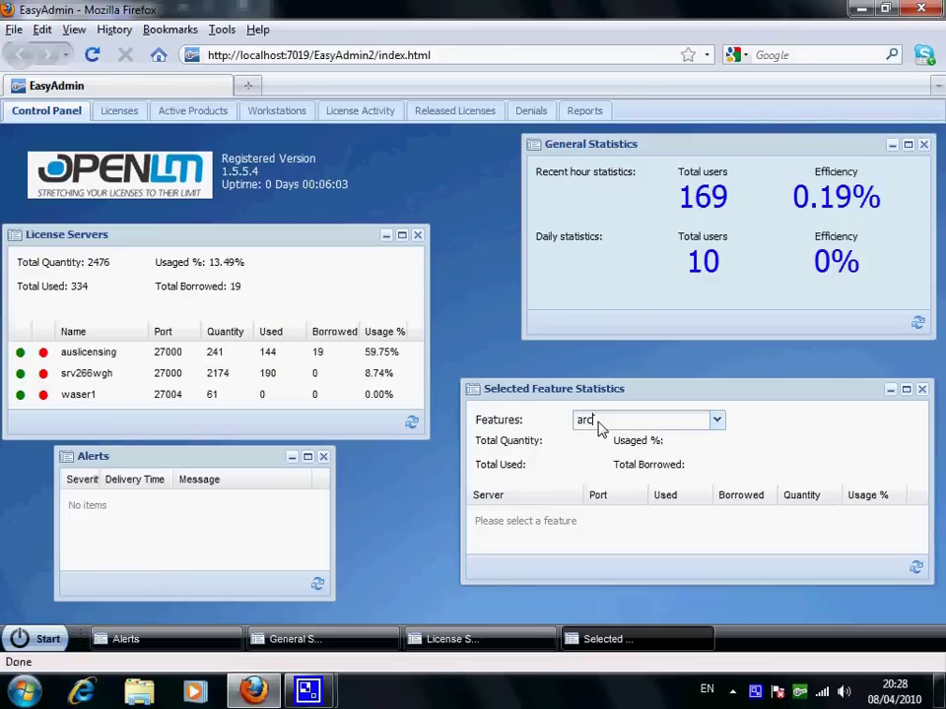
key("Return")
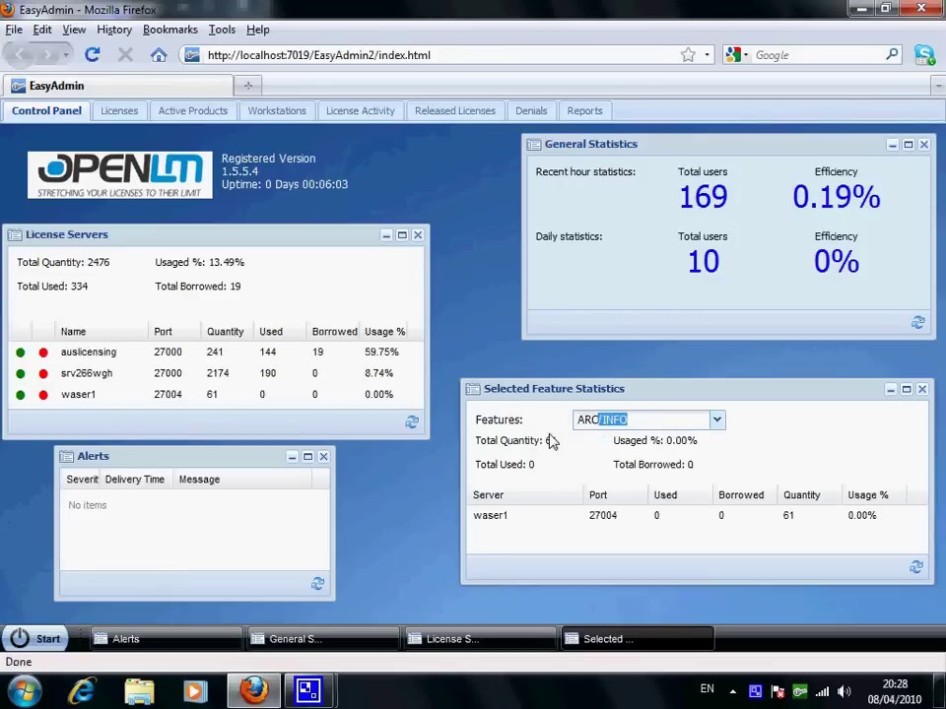
left_click(43, 643)
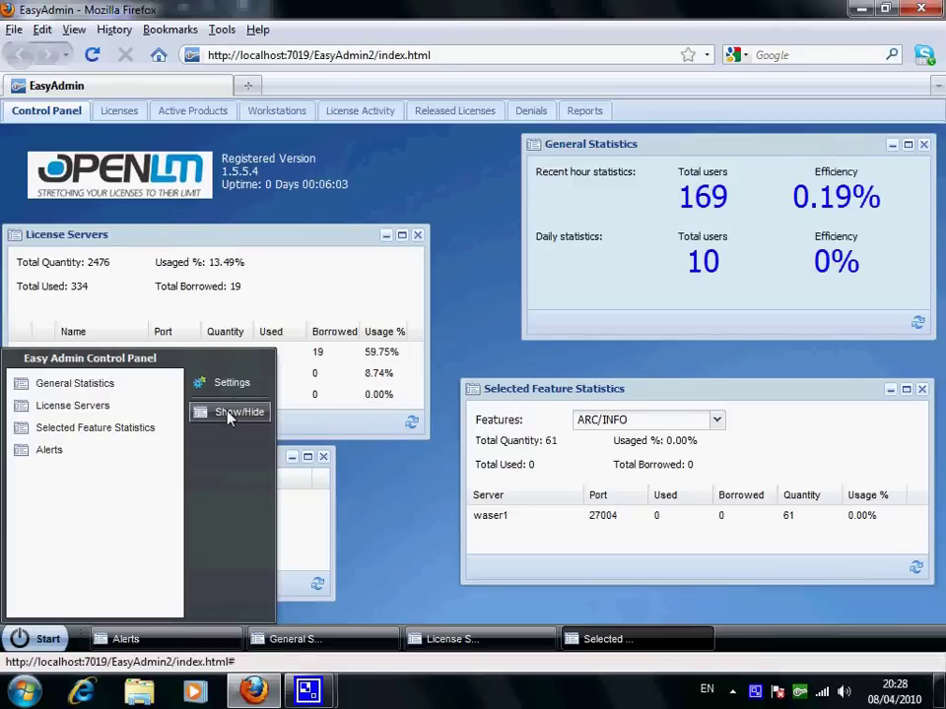
left_click(431, 483)
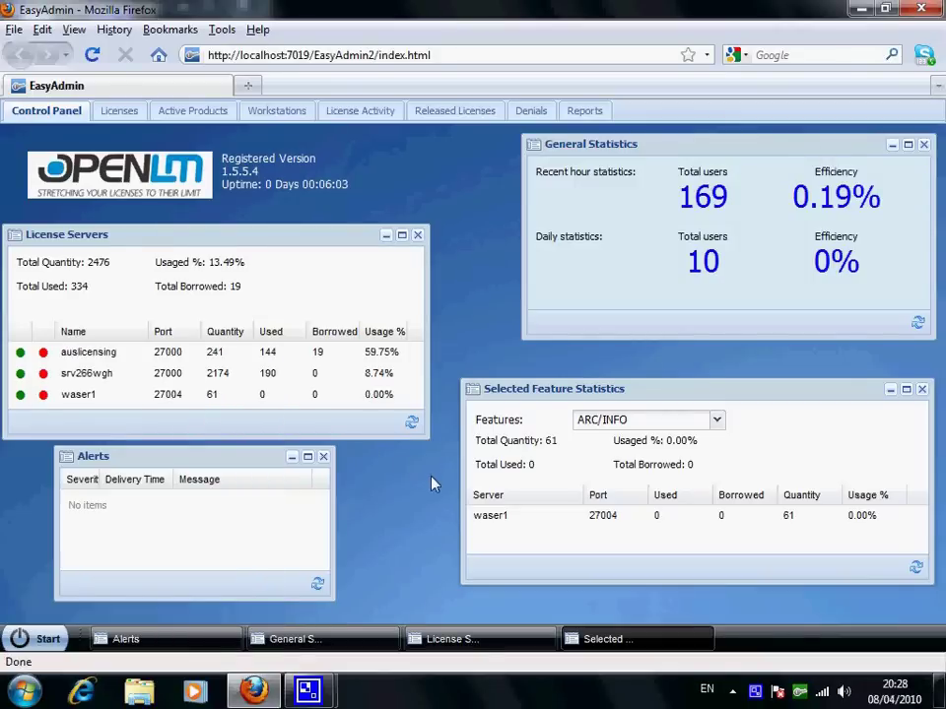
Minimize and restore the License Servers and Selected Feature Statistics widgets.
left_click(386, 237)
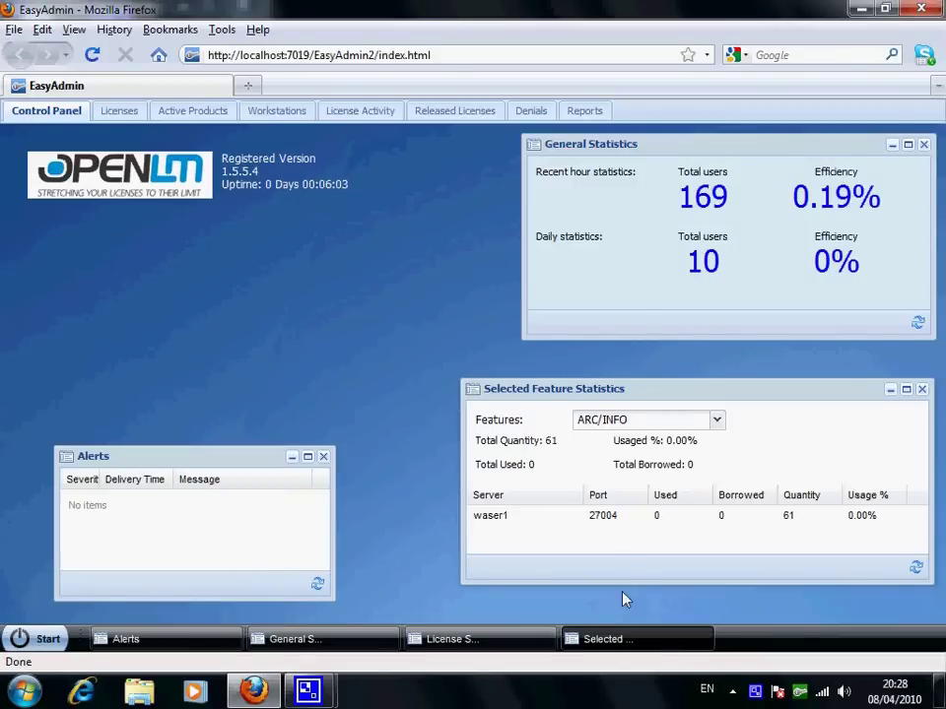
left_click(657, 639)
left_click(655, 641)
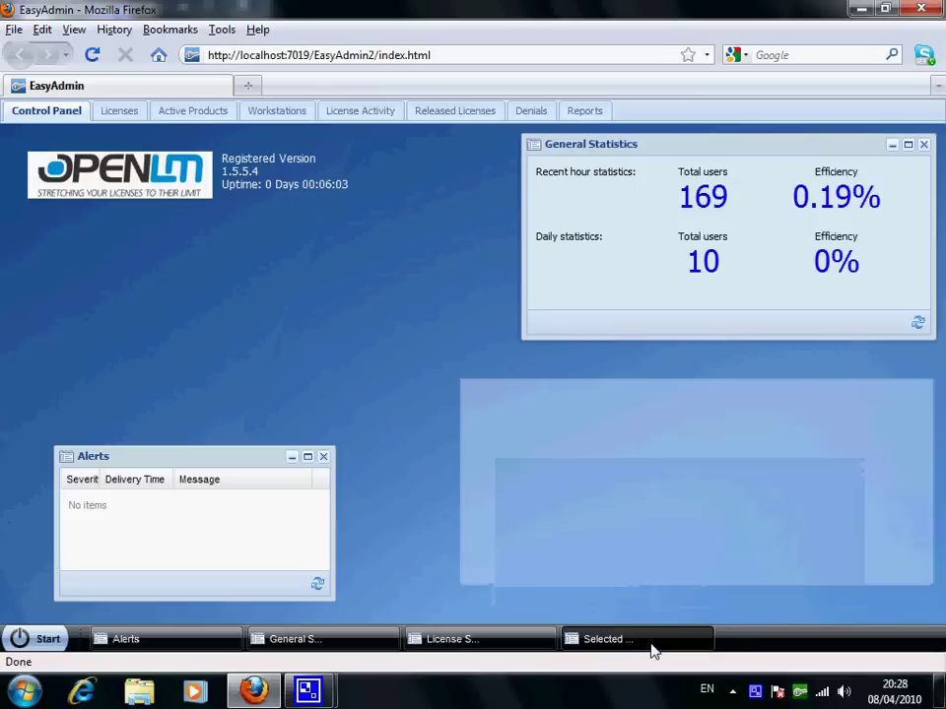
left_click(454, 639)
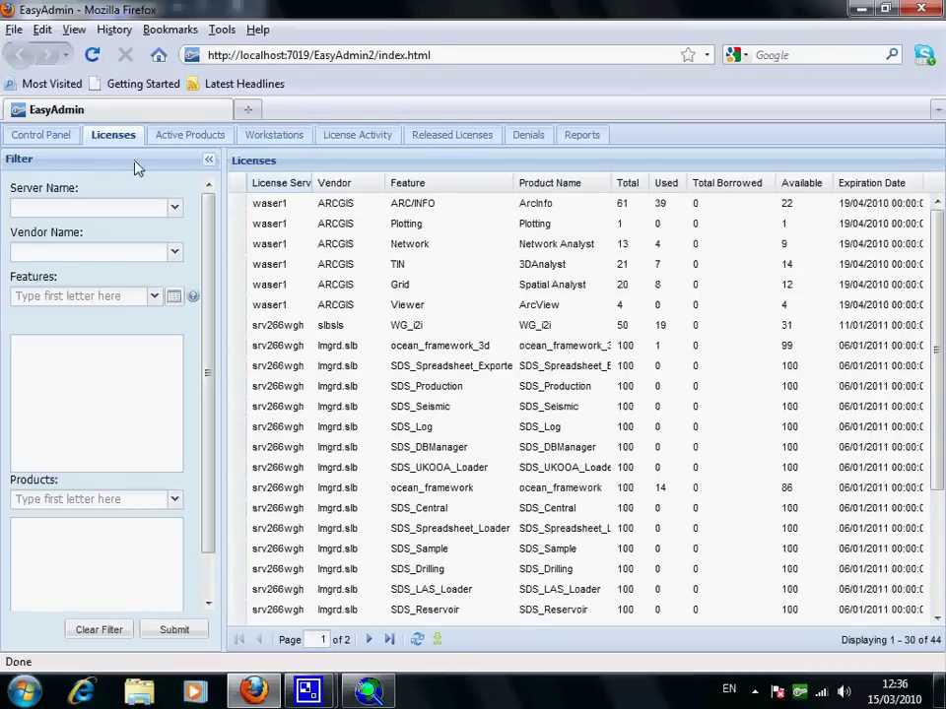
left_click(173, 212)
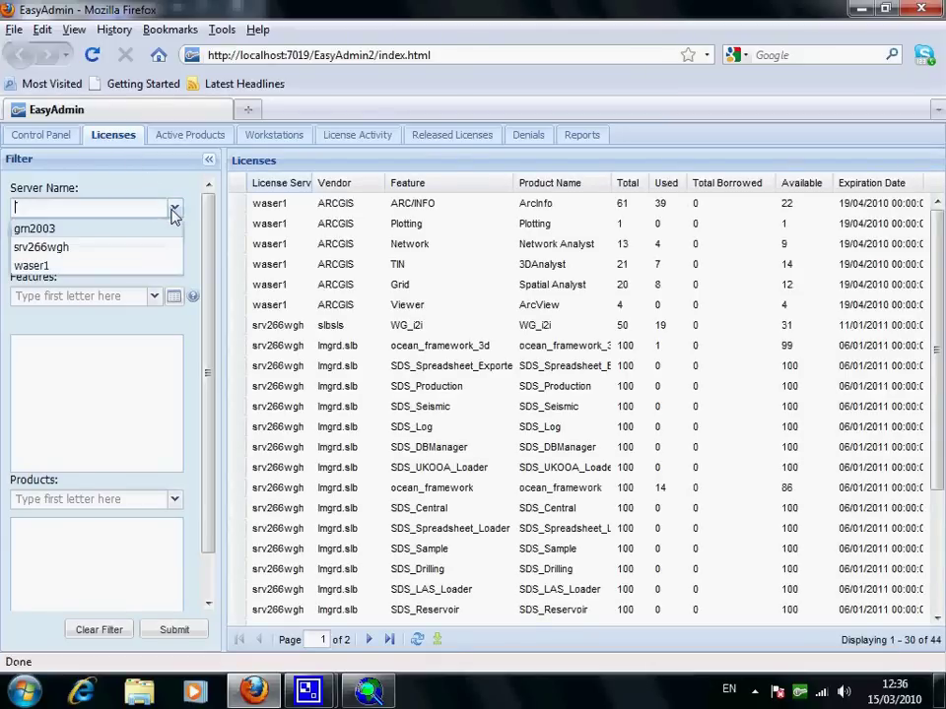
left_click(93, 266)
left_click(174, 253)
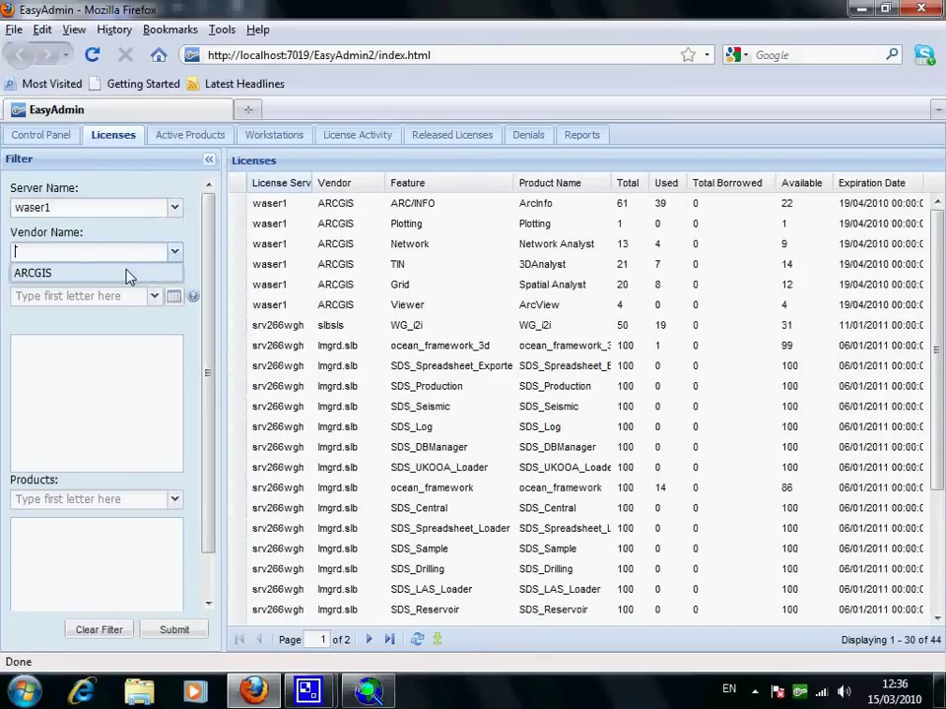
left_click(126, 274)
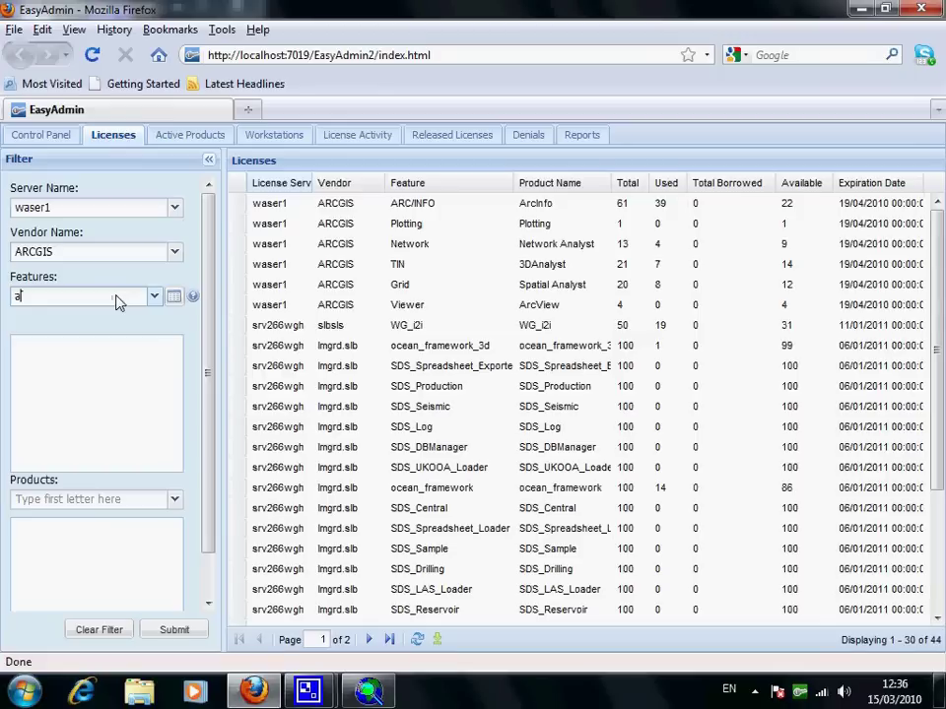
left_click(109, 317)
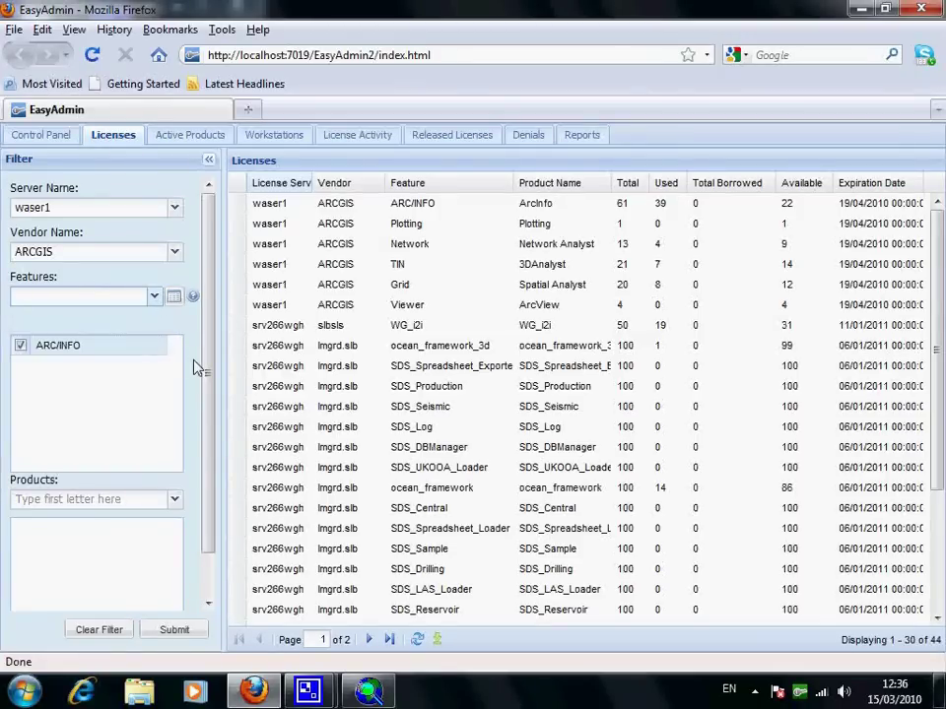
left_click_drag(205, 373, 205, 447)
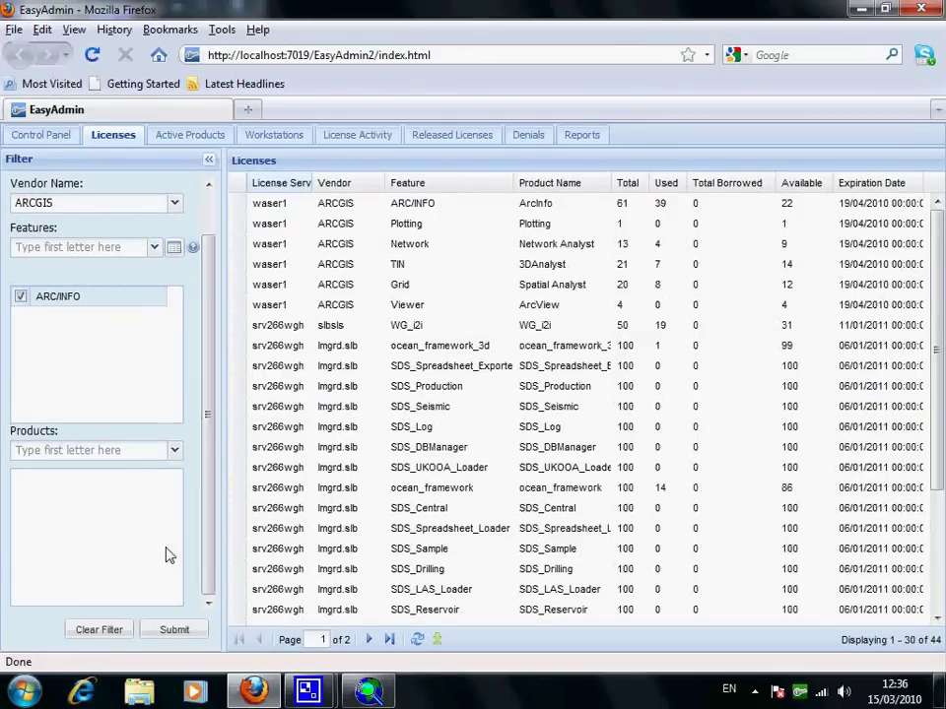
left_click(175, 630)
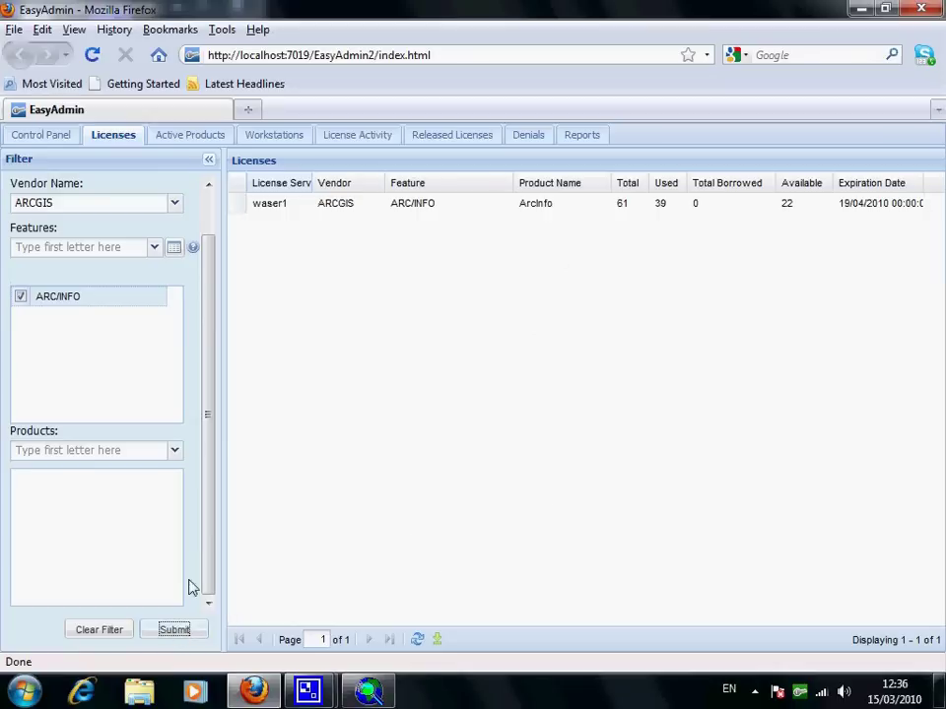
left_click(112, 631)
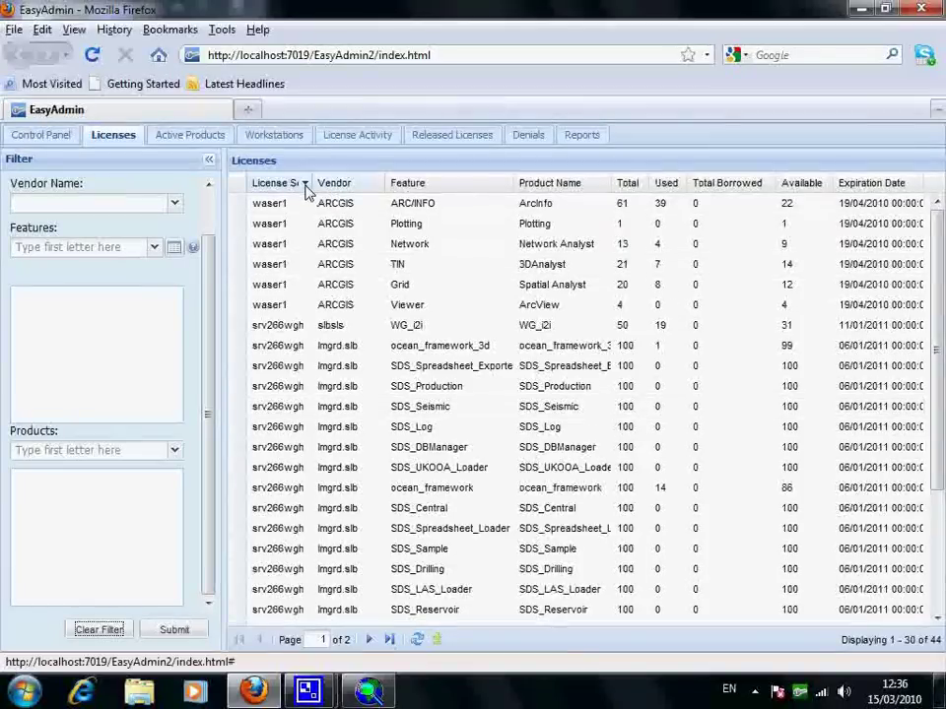
Sort the licenses by License Server ascending, then descending.
left_click(304, 184)
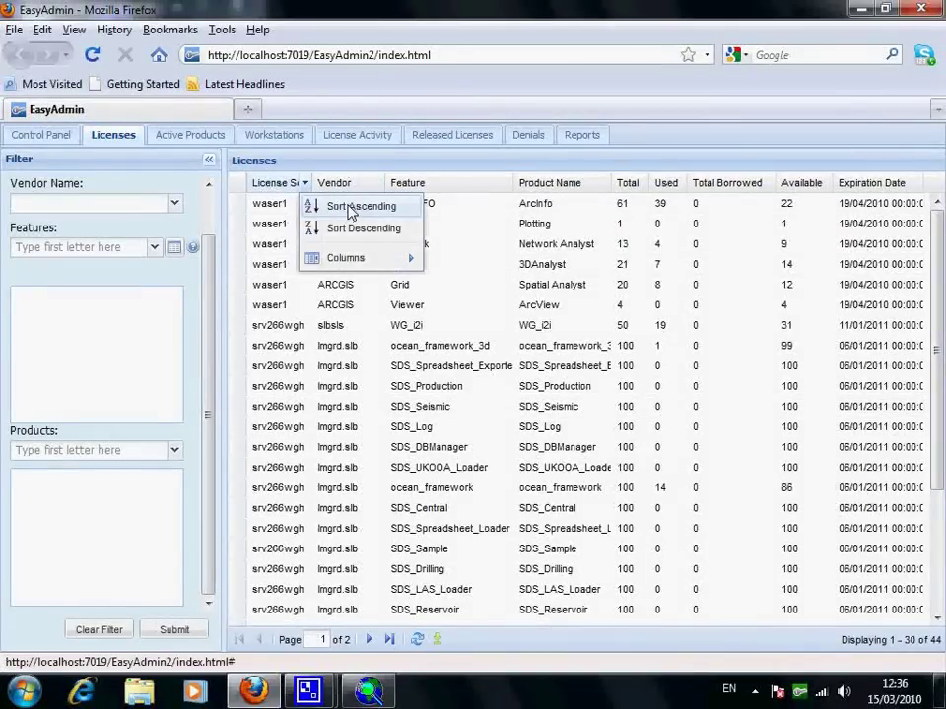
left_click(350, 209)
left_click(305, 183)
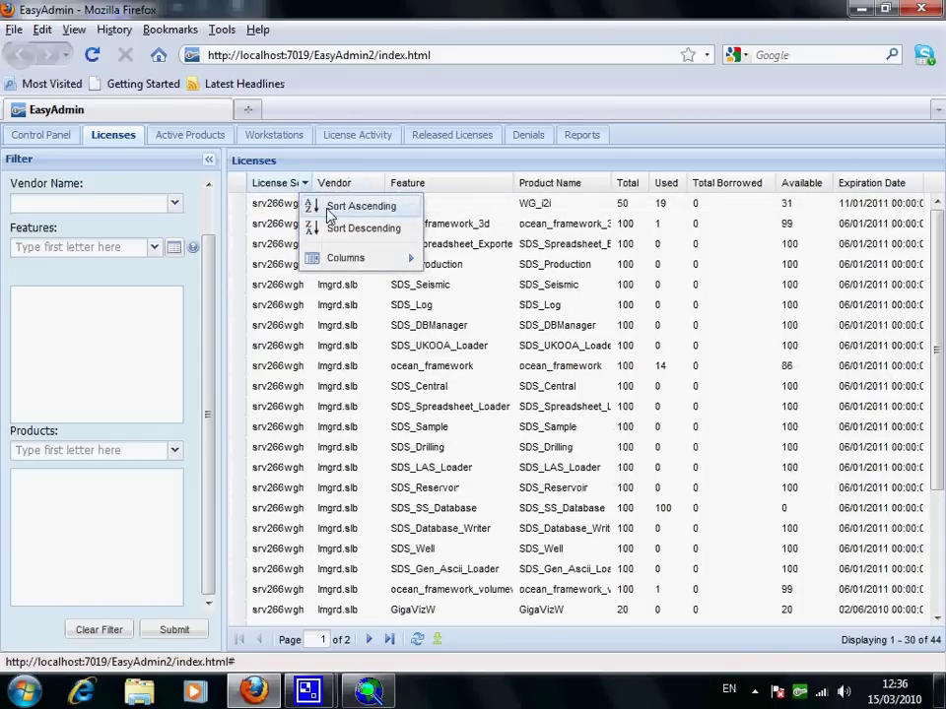
left_click(347, 230)
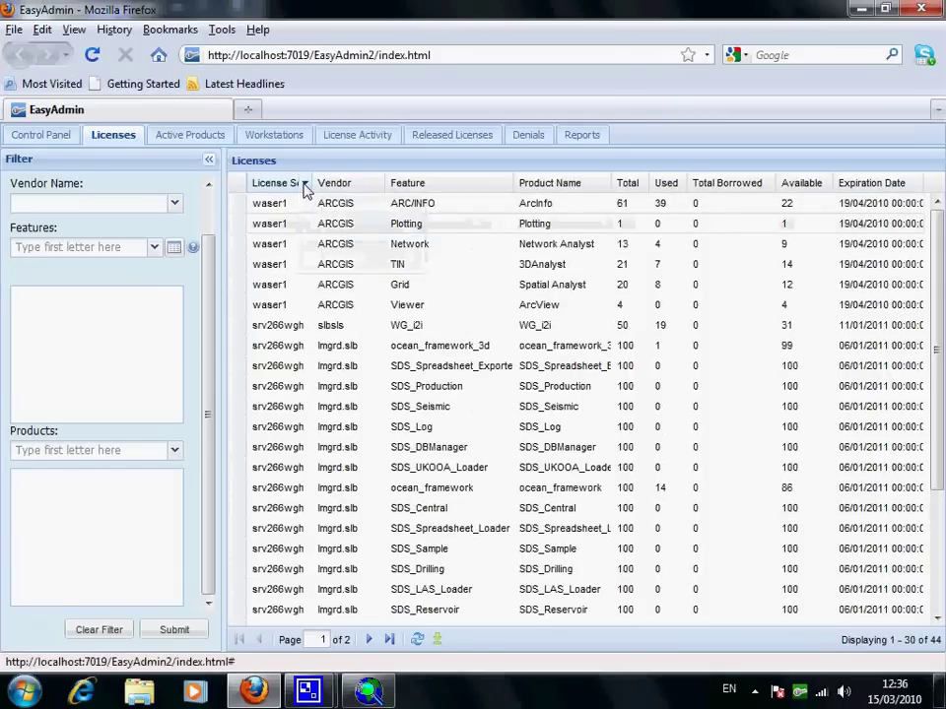
Hide and re-show the License Server and Vendor columns, then go to Active Products.
left_click(305, 184)
mouse_move(384, 260)
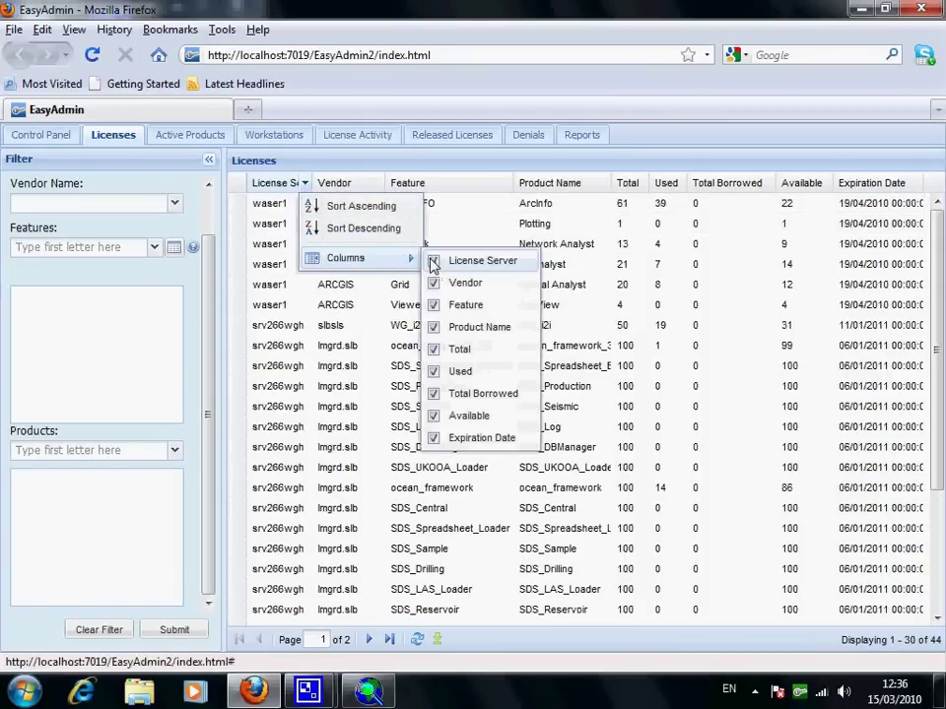
left_click(434, 261)
left_click(433, 263)
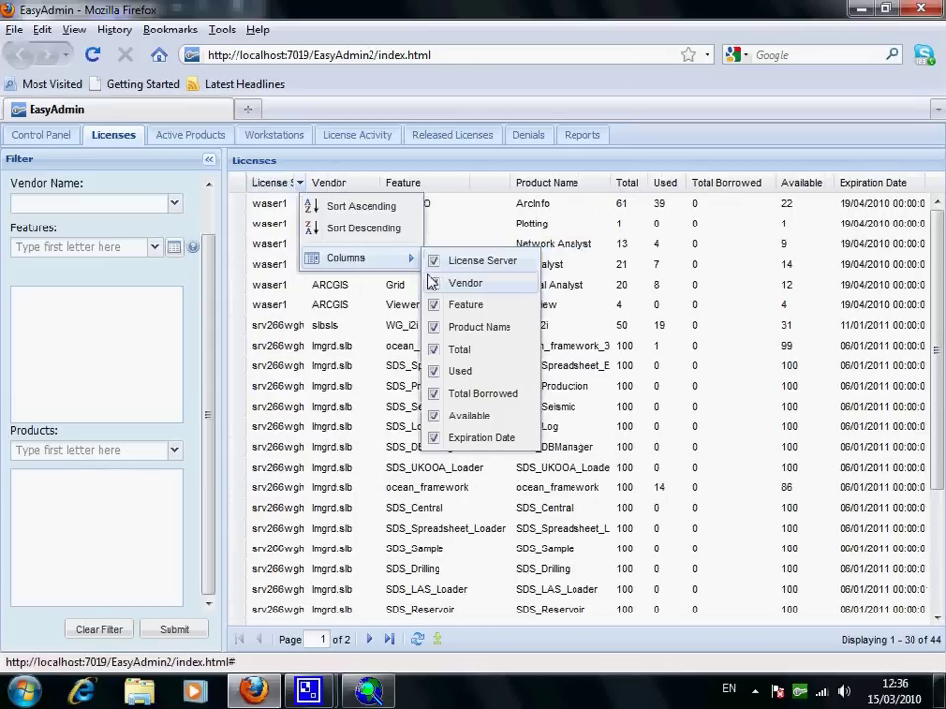
left_click(434, 284)
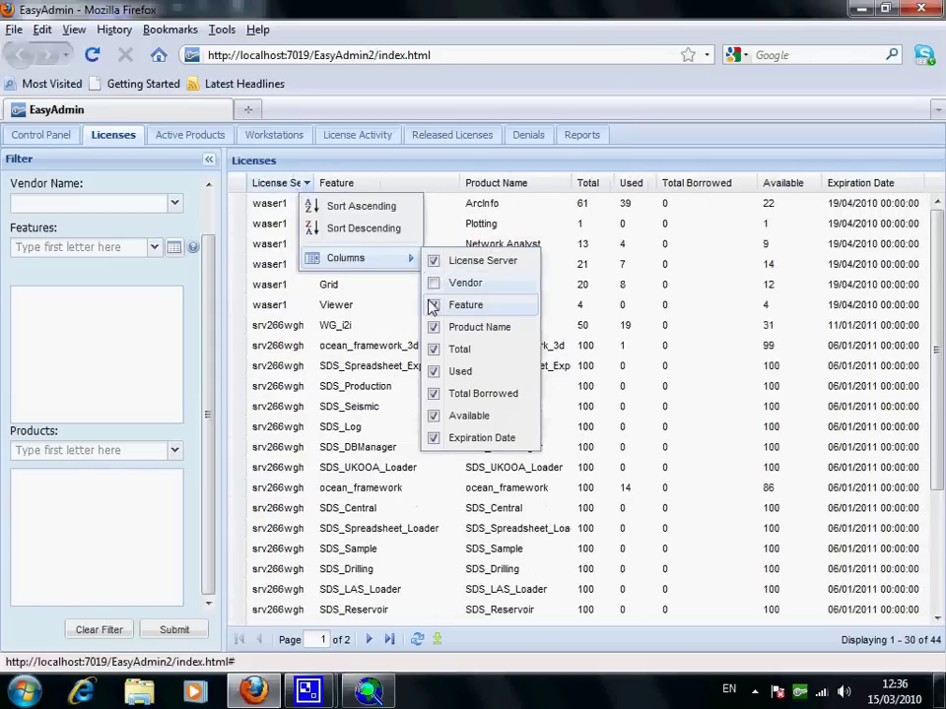
left_click(434, 285)
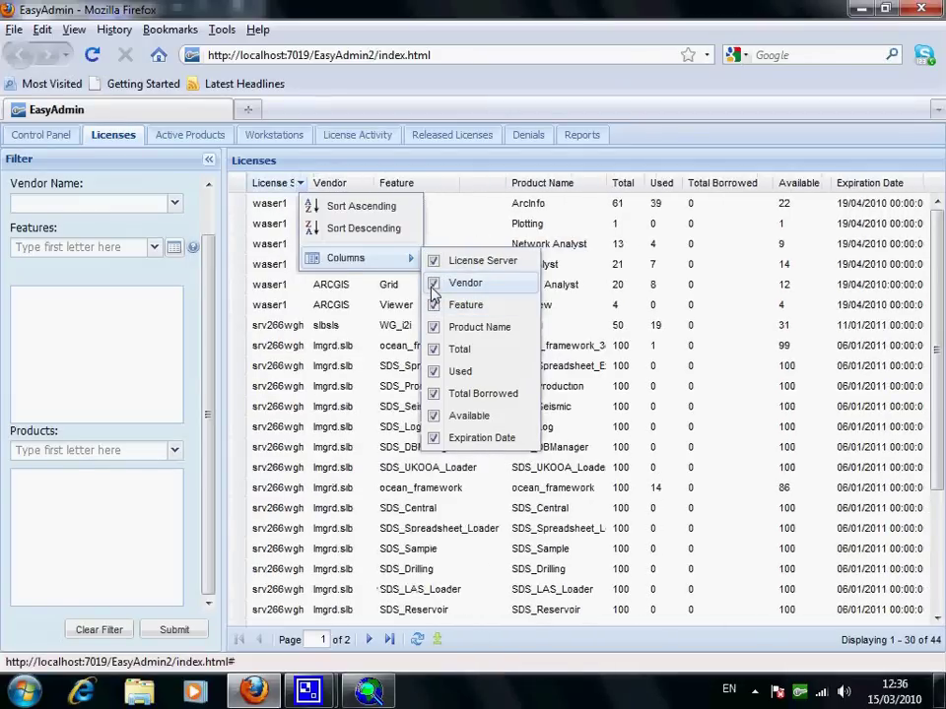
left_click(408, 286)
left_click(187, 136)
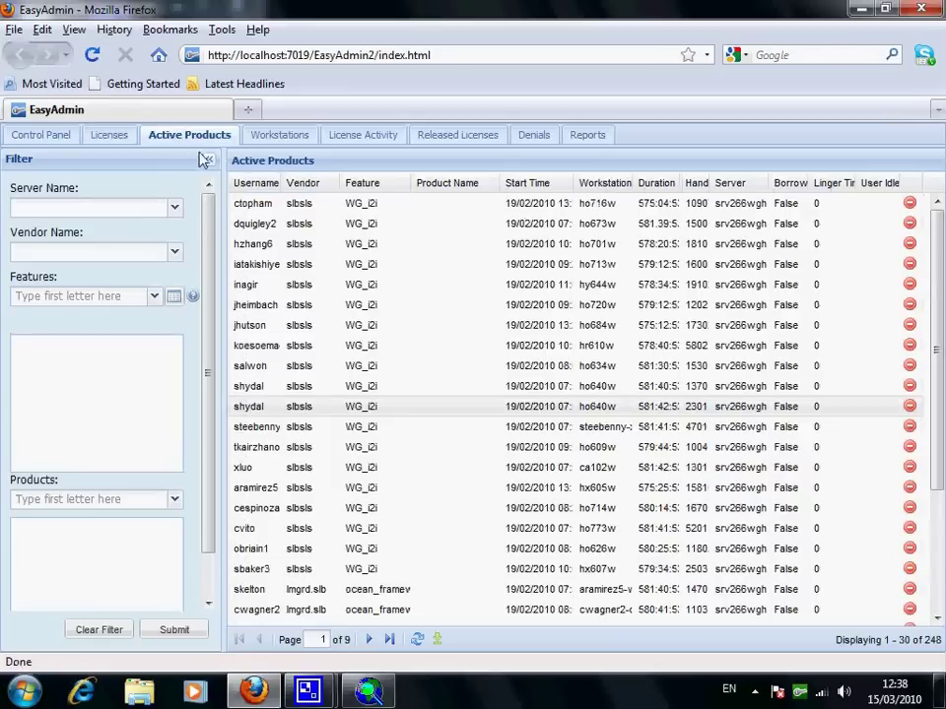
Set the active-products filter to server waser1, vendor ARCGIS and feature ARC/INFO.
left_click(175, 210)
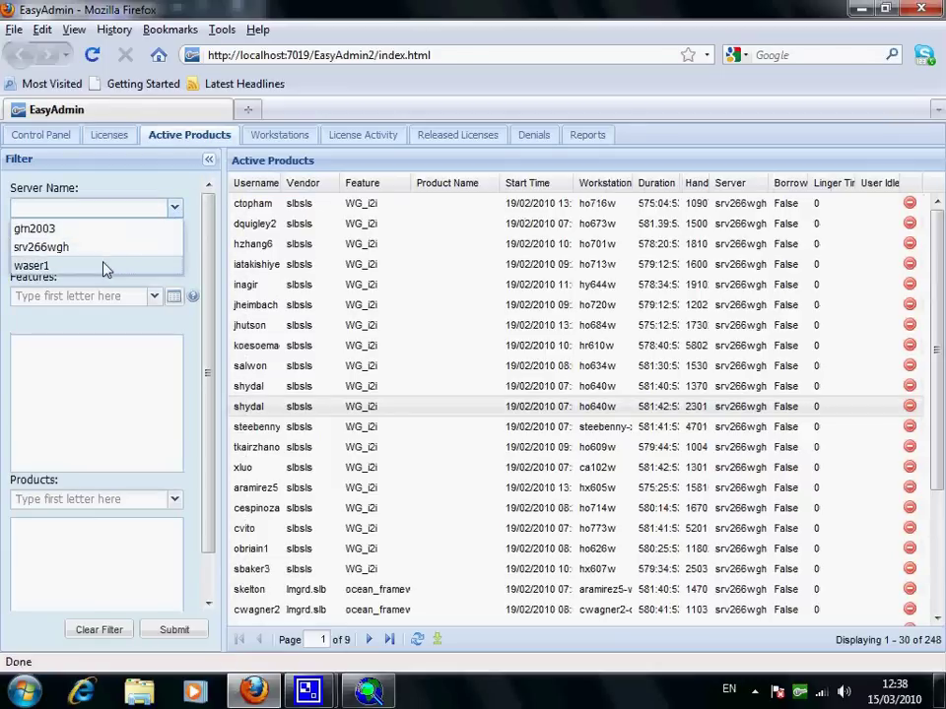
left_click(104, 266)
left_click(175, 254)
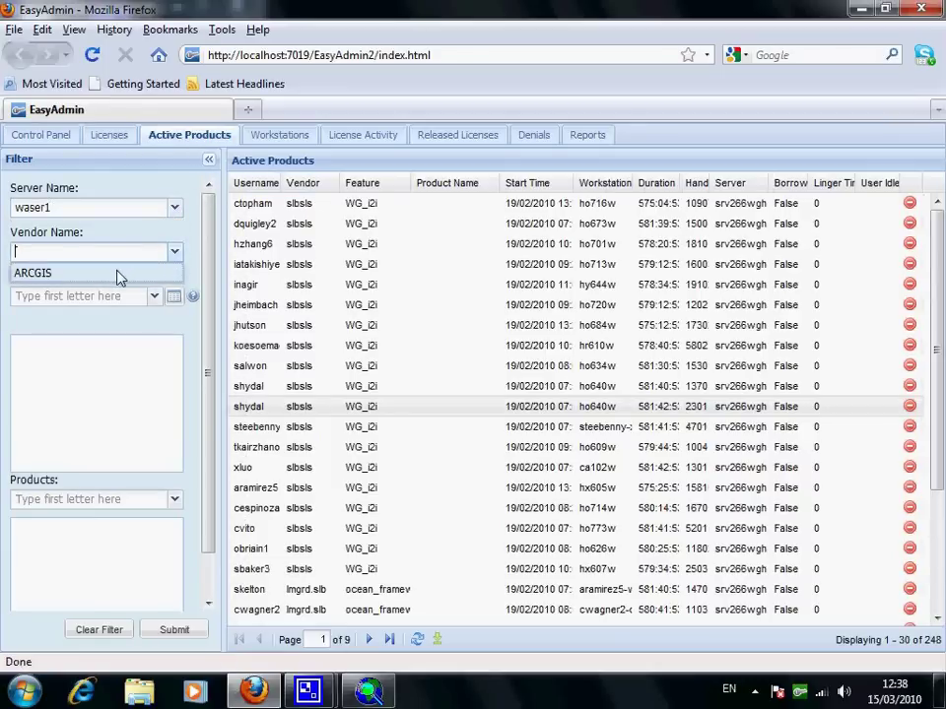
left_click(118, 275)
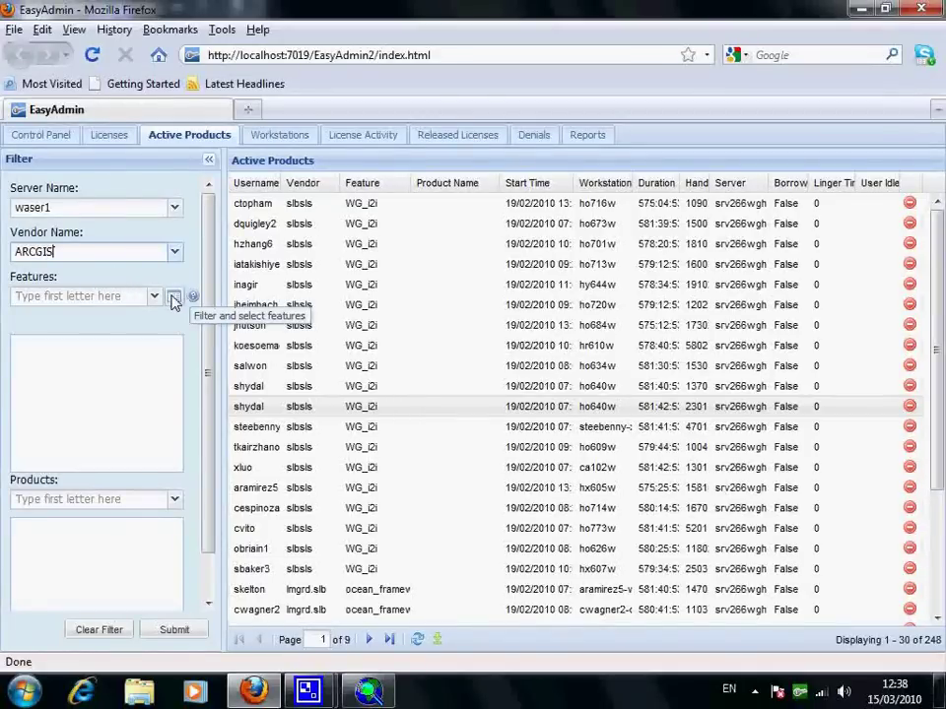
left_click(173, 297)
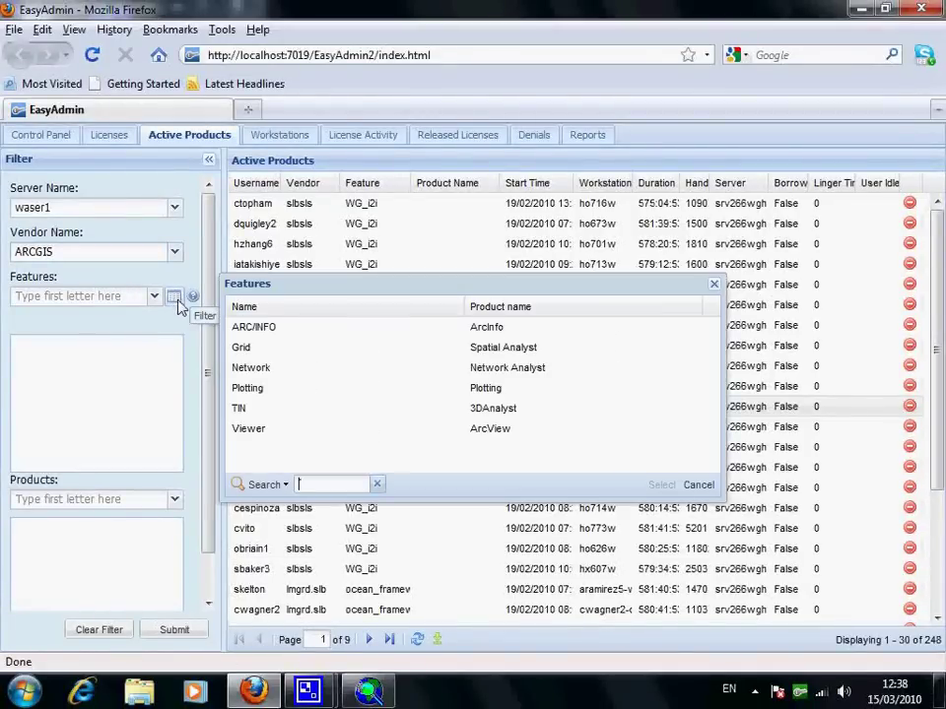
left_click(289, 332)
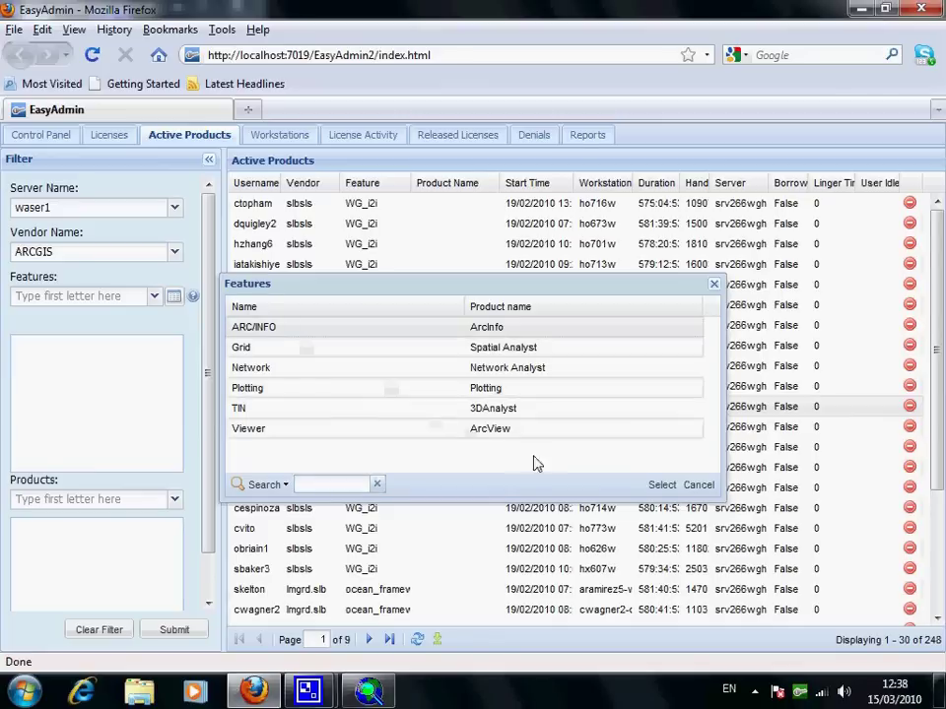
left_click(662, 485)
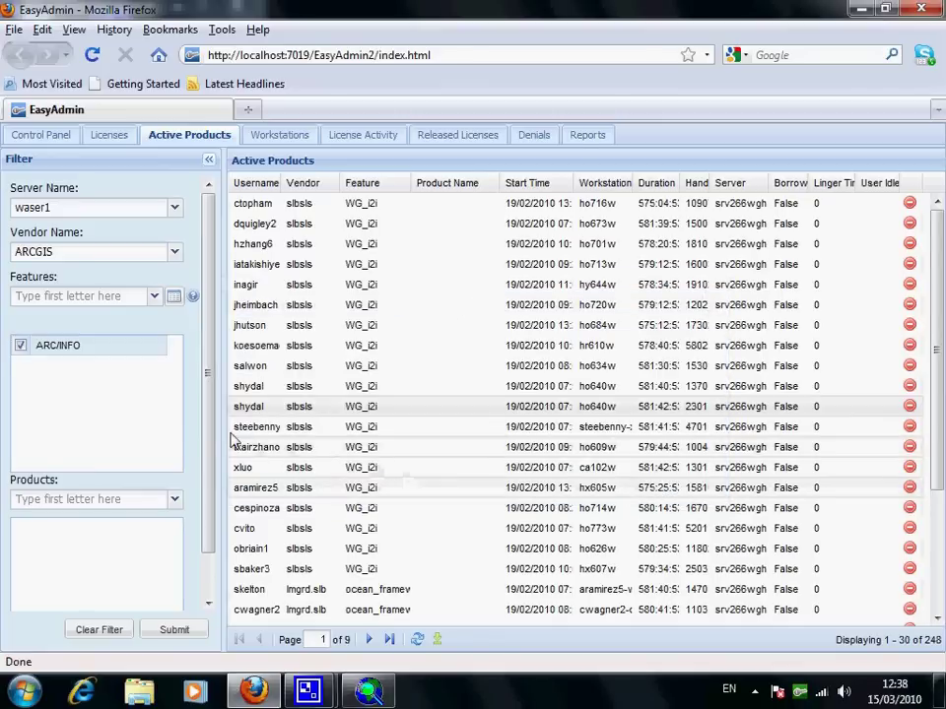
Apply the filter, then start removing the first license session but answer No.
left_click_drag(205, 376, 211, 486)
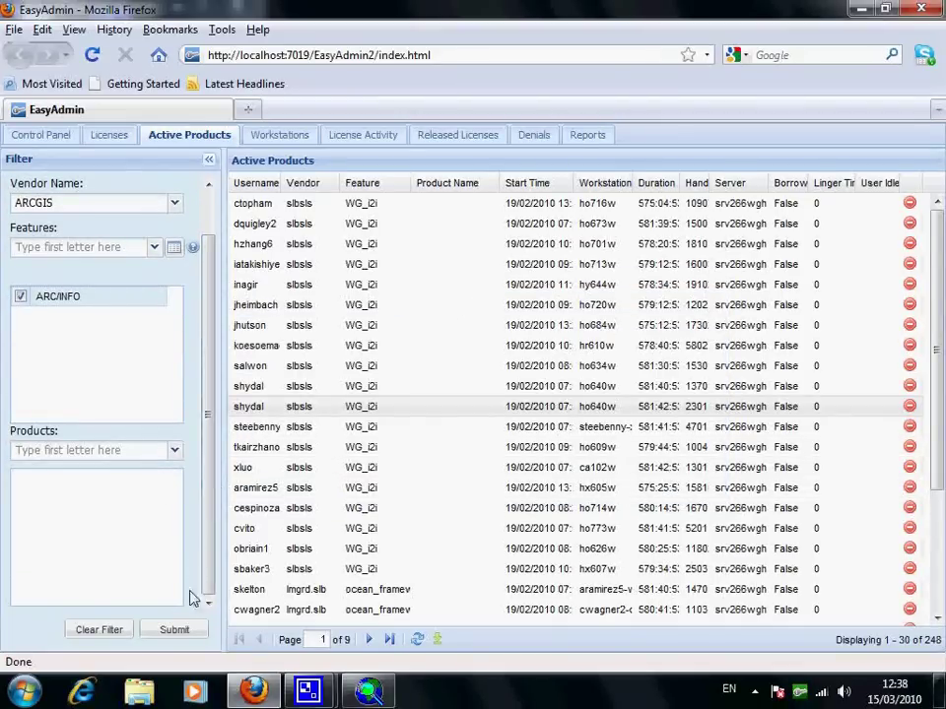
left_click(175, 631)
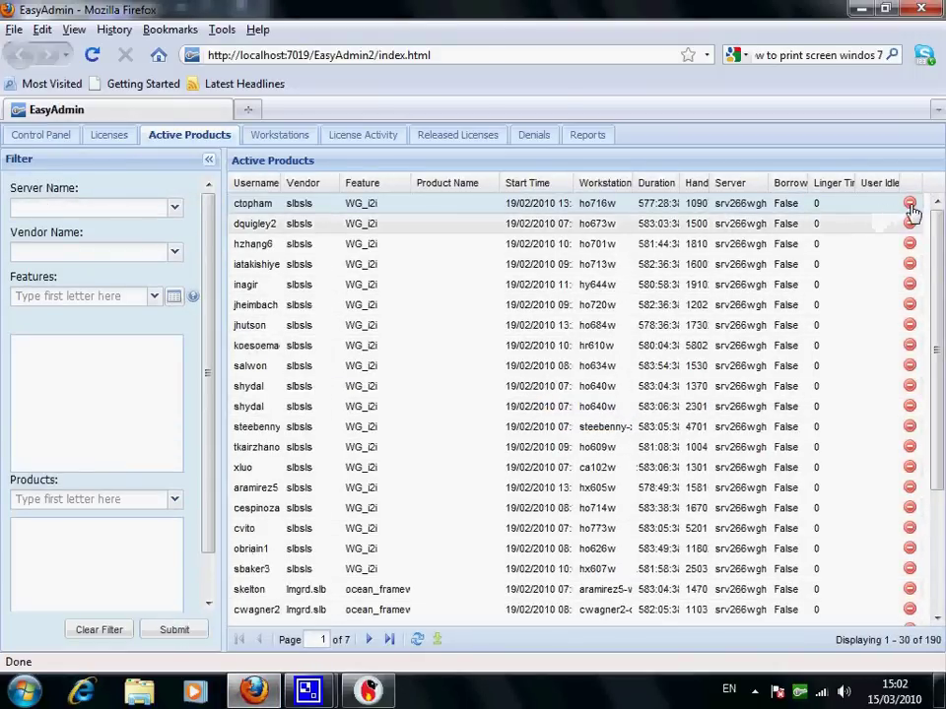
left_click(909, 204)
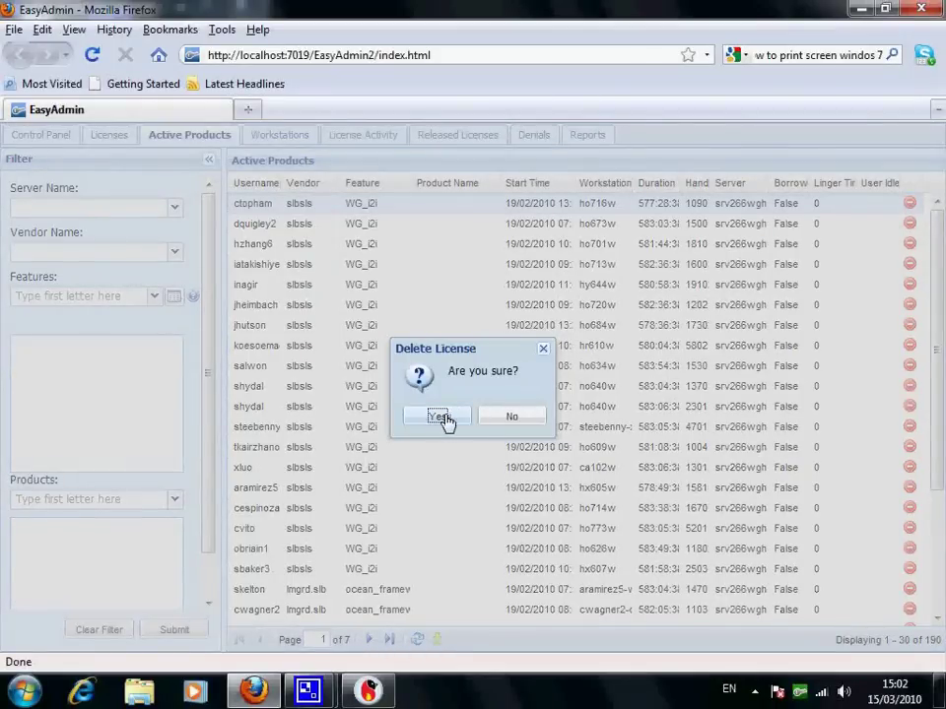
left_click(505, 418)
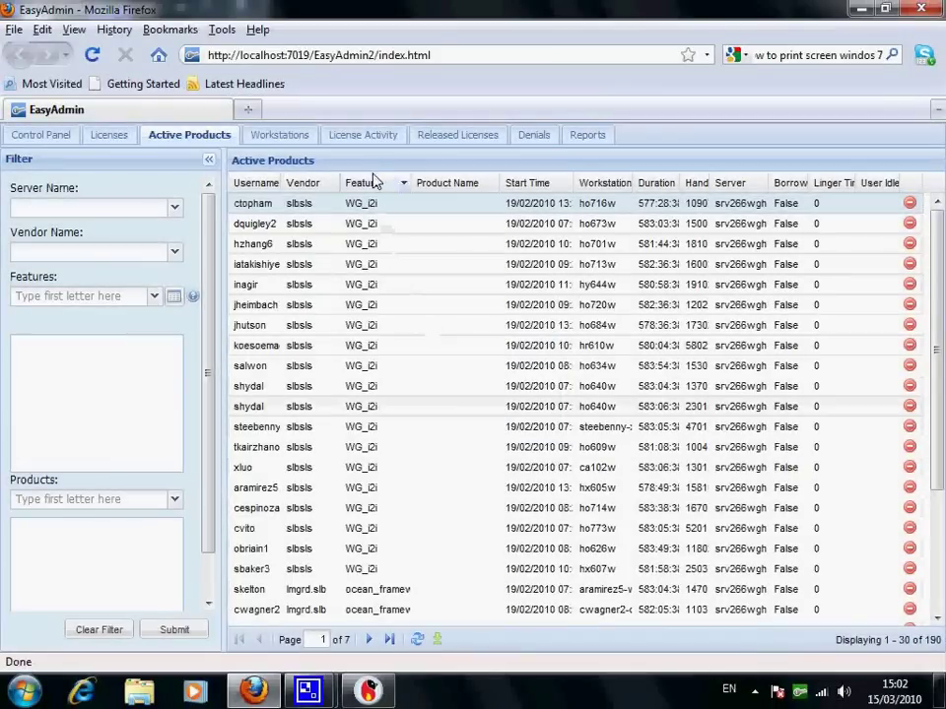
Filter License Activity to server waser1 and feature ARC/INFO.
left_click(367, 138)
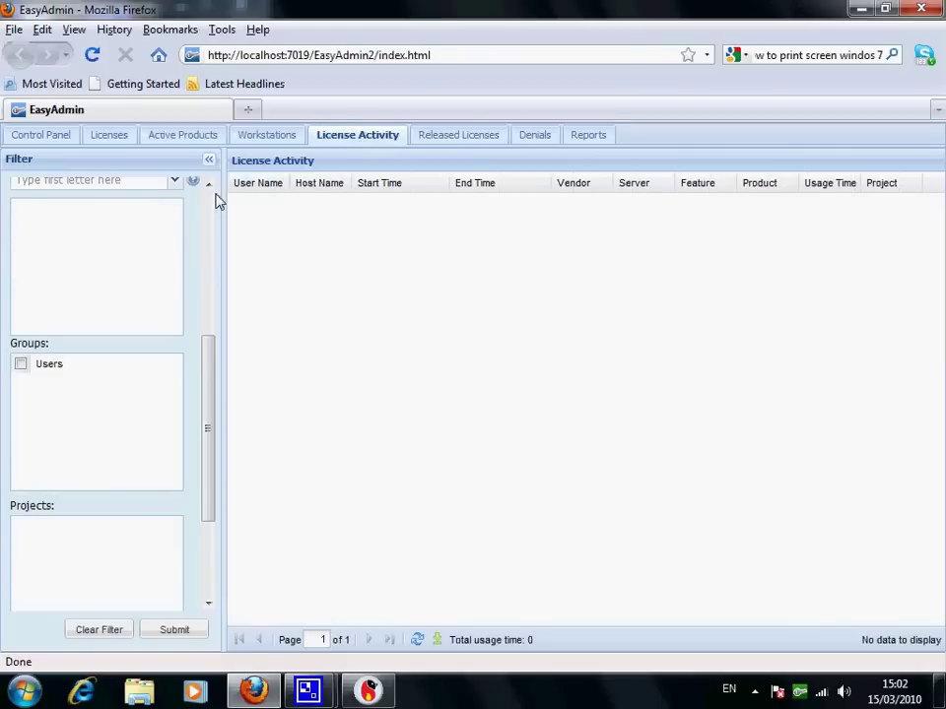
left_click_drag(223, 372, 179, 218)
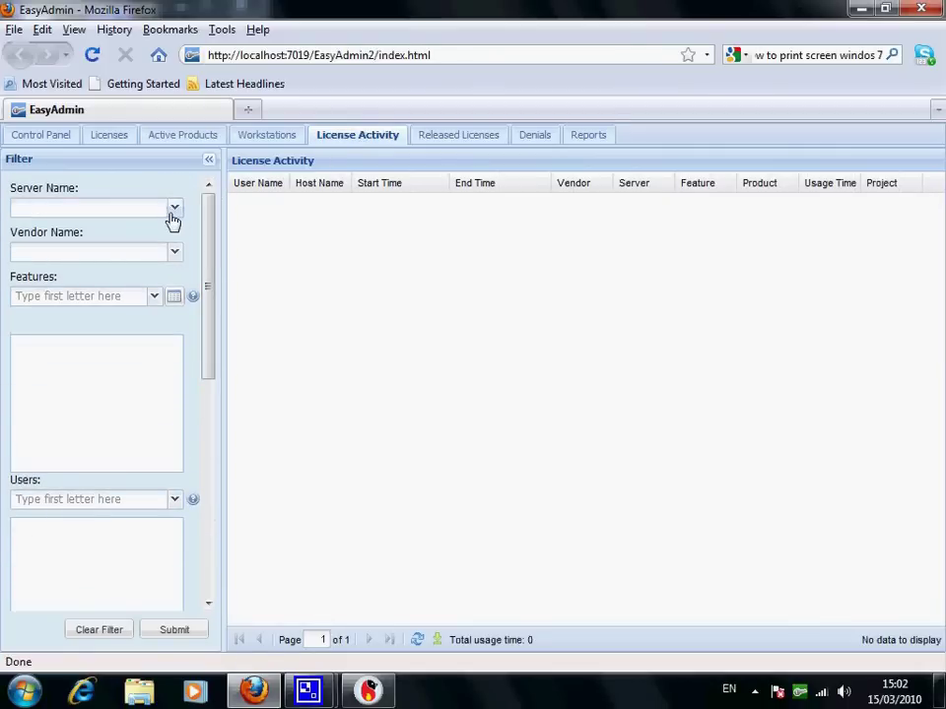
left_click(172, 211)
left_click(117, 268)
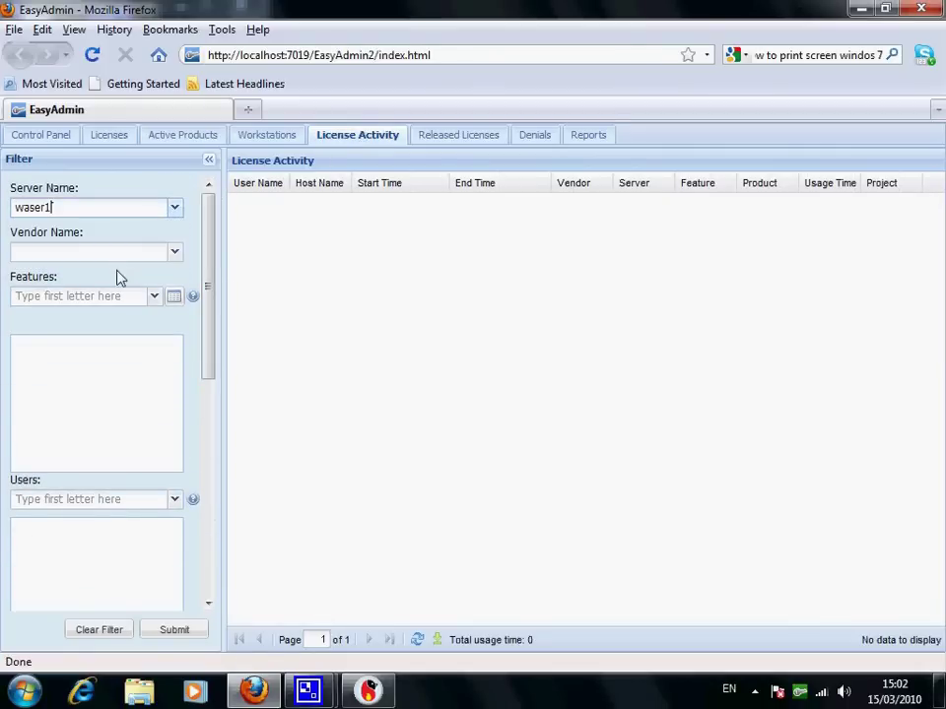
left_click(174, 297)
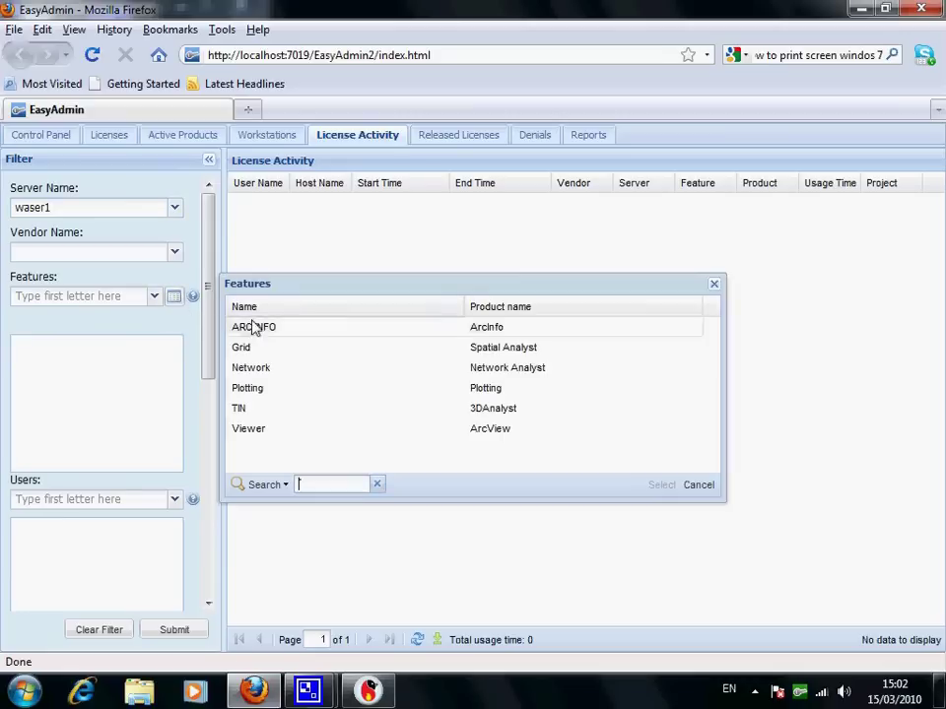
left_click(265, 329)
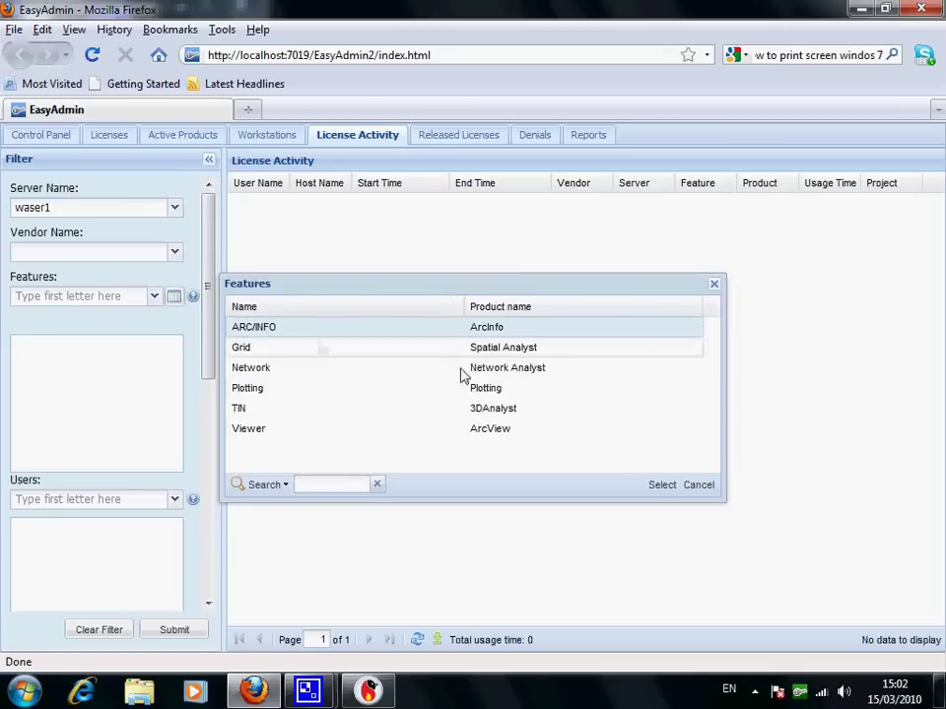
left_click(661, 485)
left_click_drag(199, 362, 207, 589)
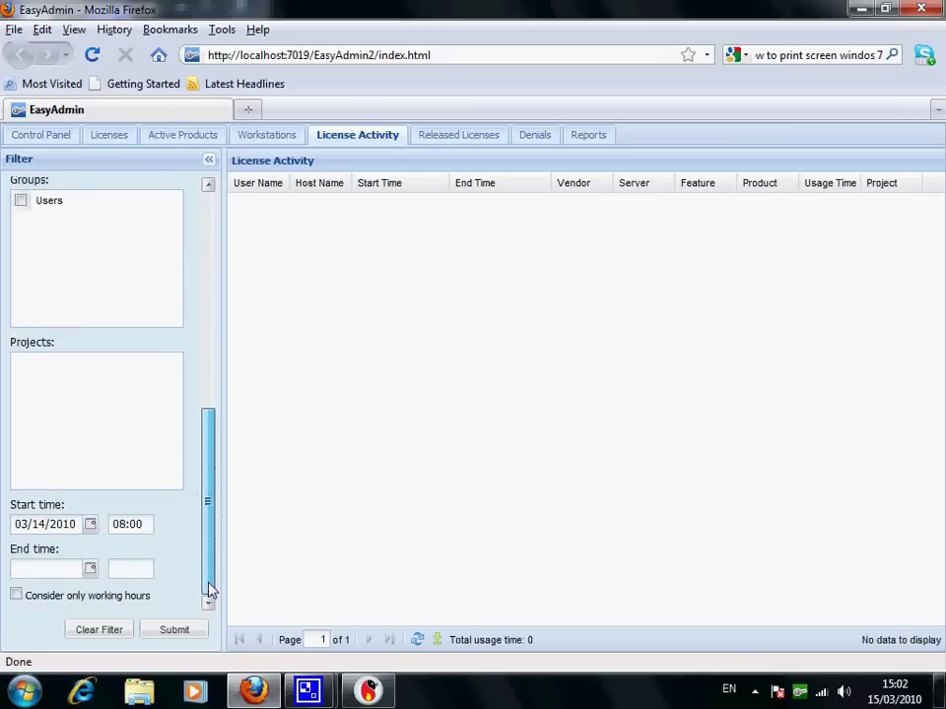
Query from 03/03/2010 12:00 to 03/15/2010 12:00, then clear the filter.
left_click(91, 529)
left_click(95, 385)
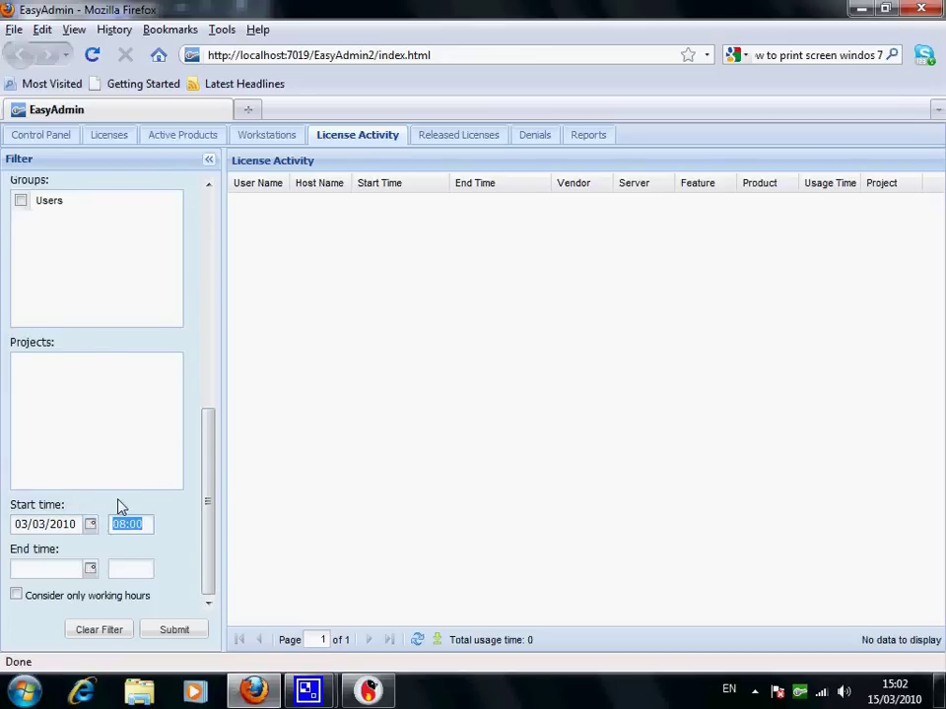
type("12:00")
left_click(89, 569)
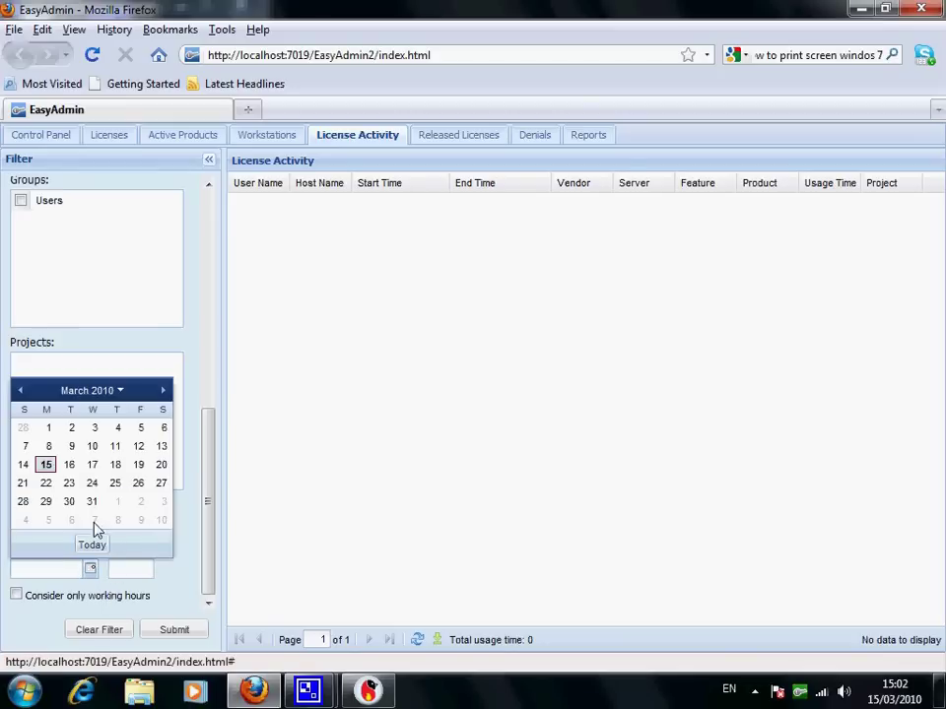
left_click(47, 465)
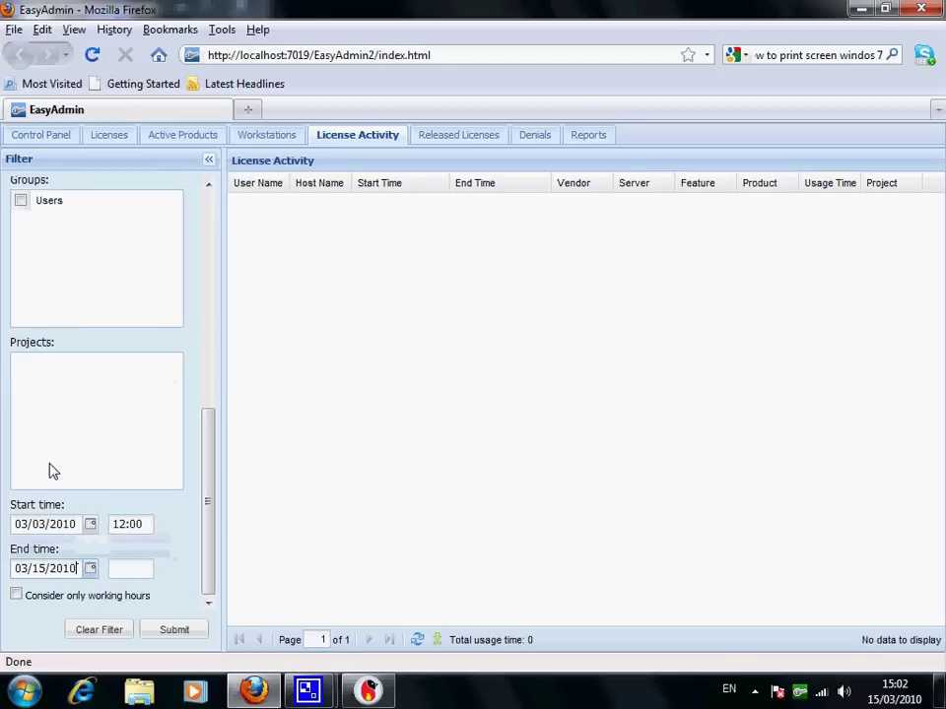
left_click(140, 572)
type("12")
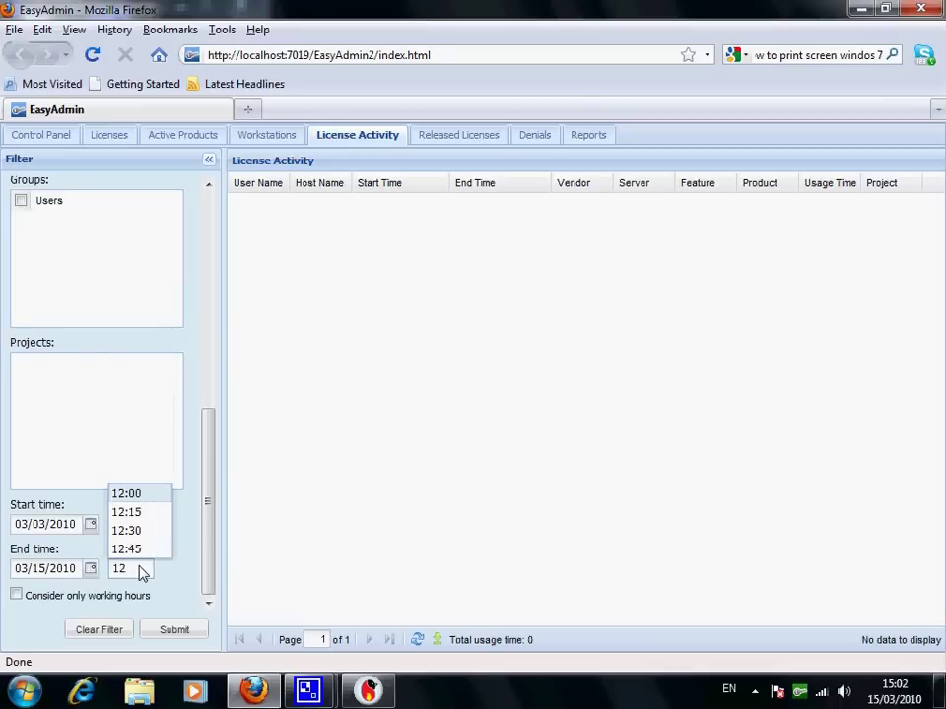
key("Return")
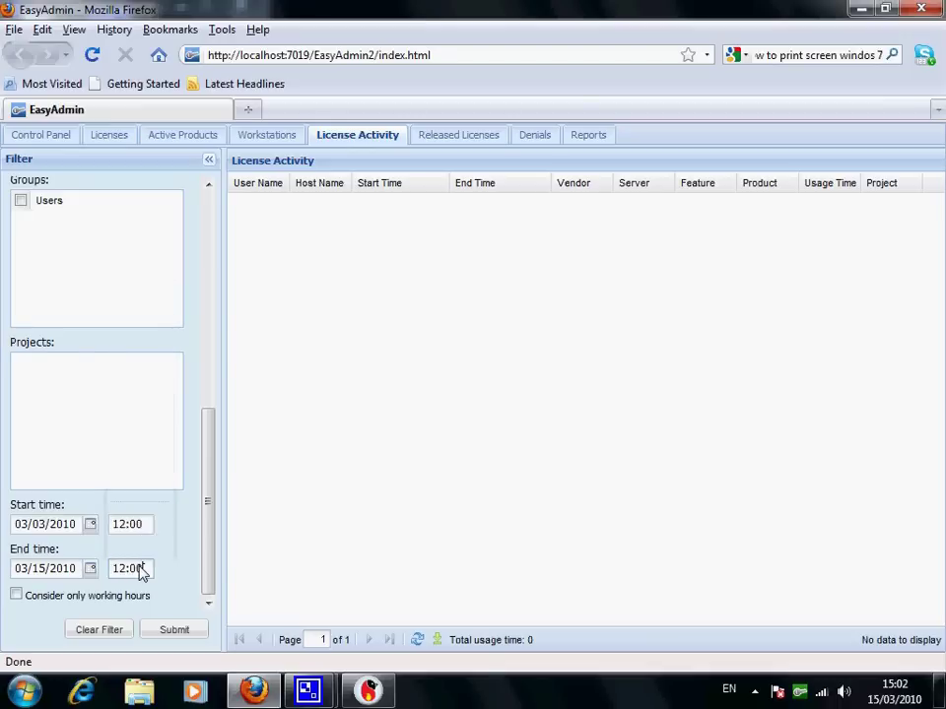
left_click(174, 630)
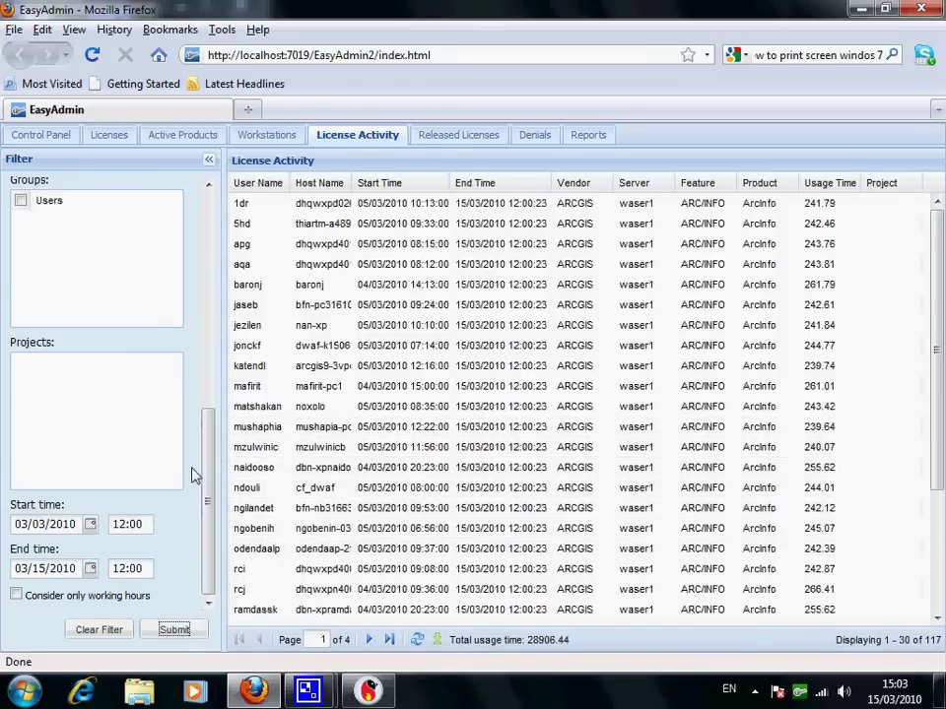
left_click(111, 635)
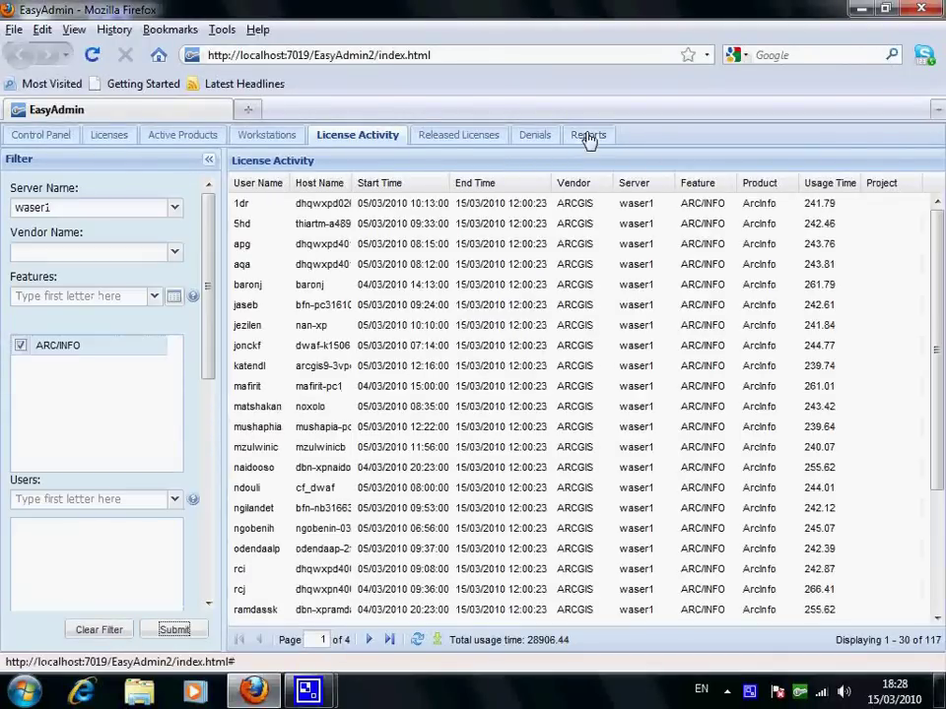
Filter the License Usage report to server waser1, vendor ARCGIS and feature ARC/INFO.
left_click(588, 135)
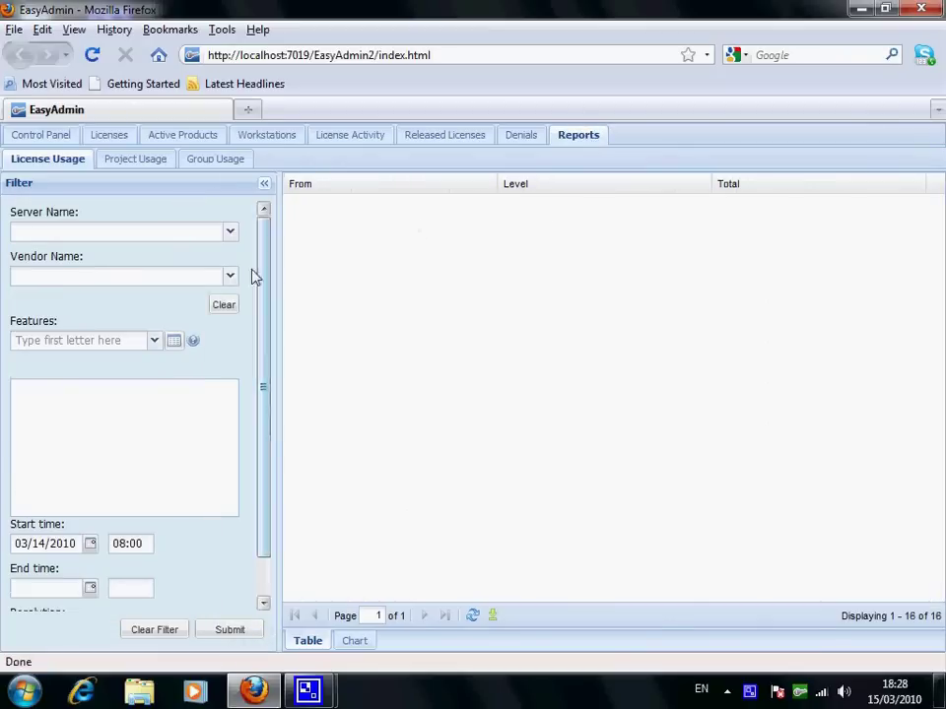
left_click(229, 236)
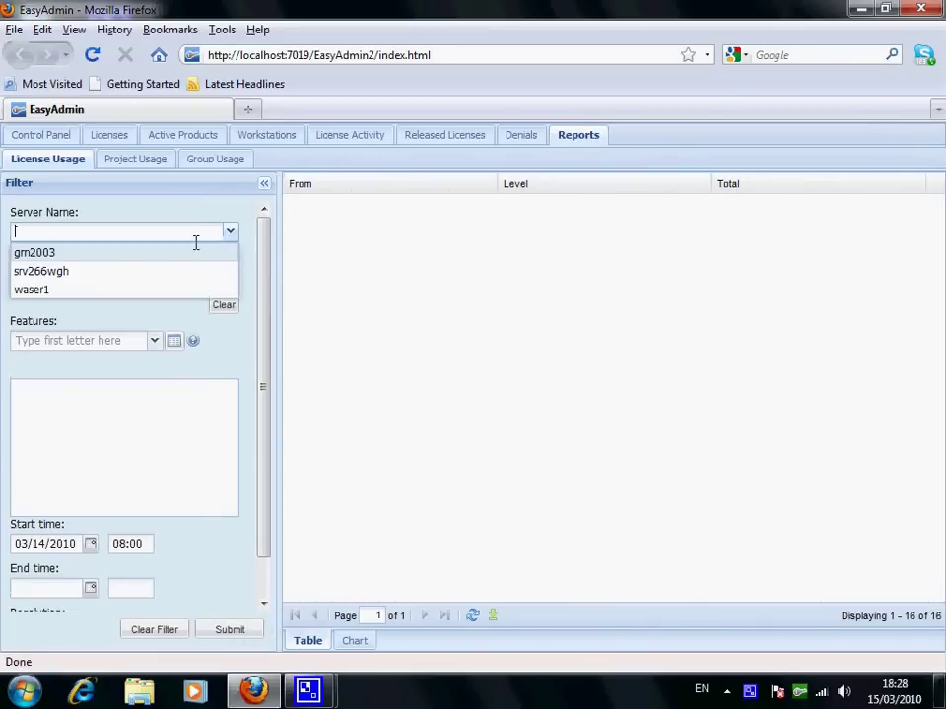
left_click(79, 293)
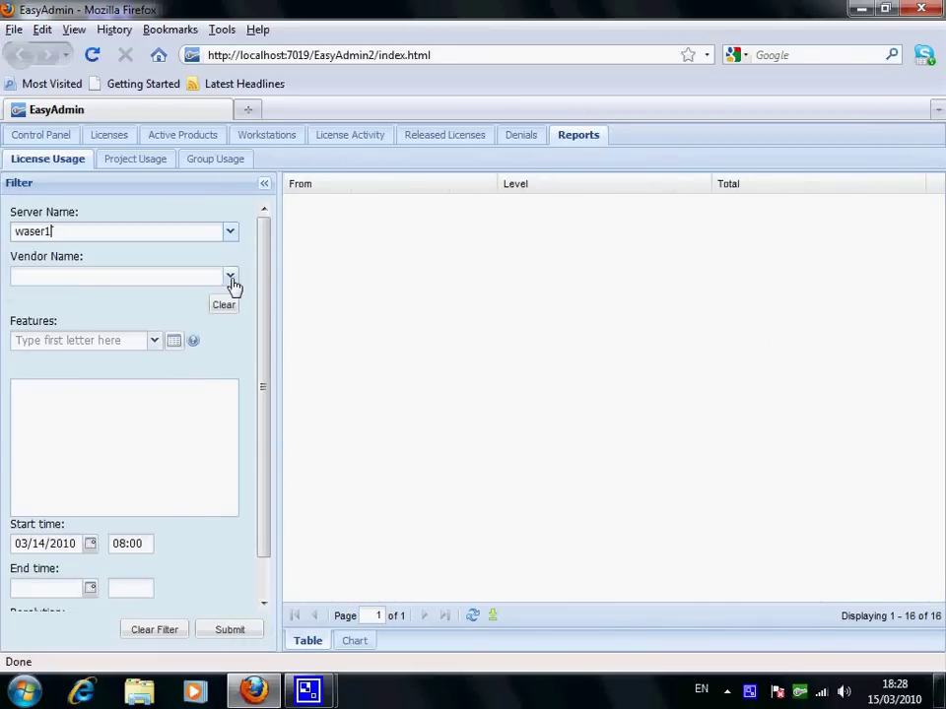
left_click(231, 281)
left_click(124, 300)
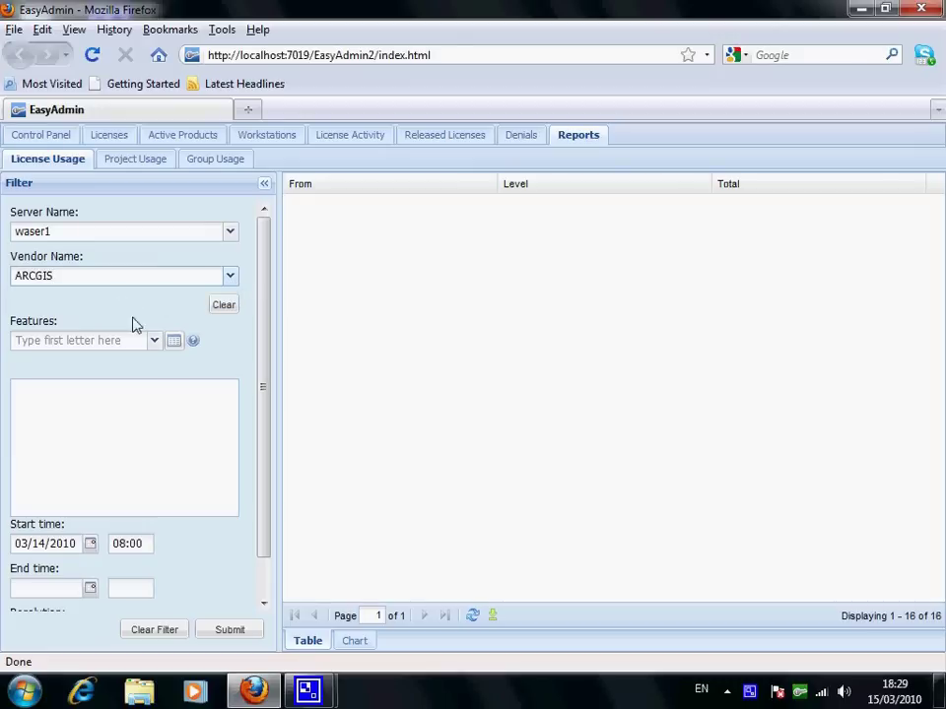
left_click(174, 343)
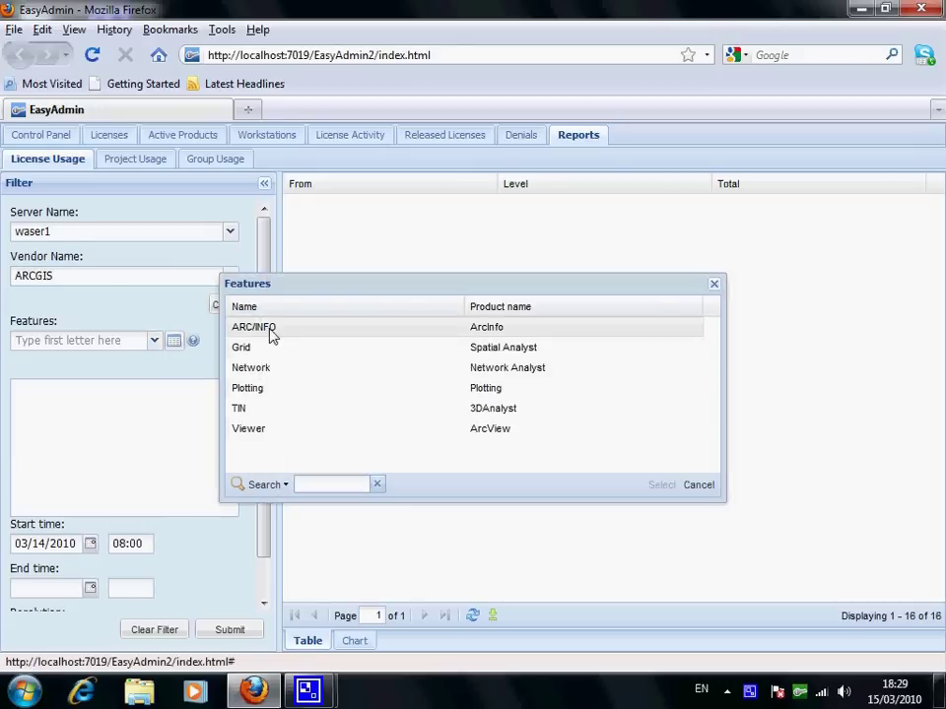
left_click(271, 333)
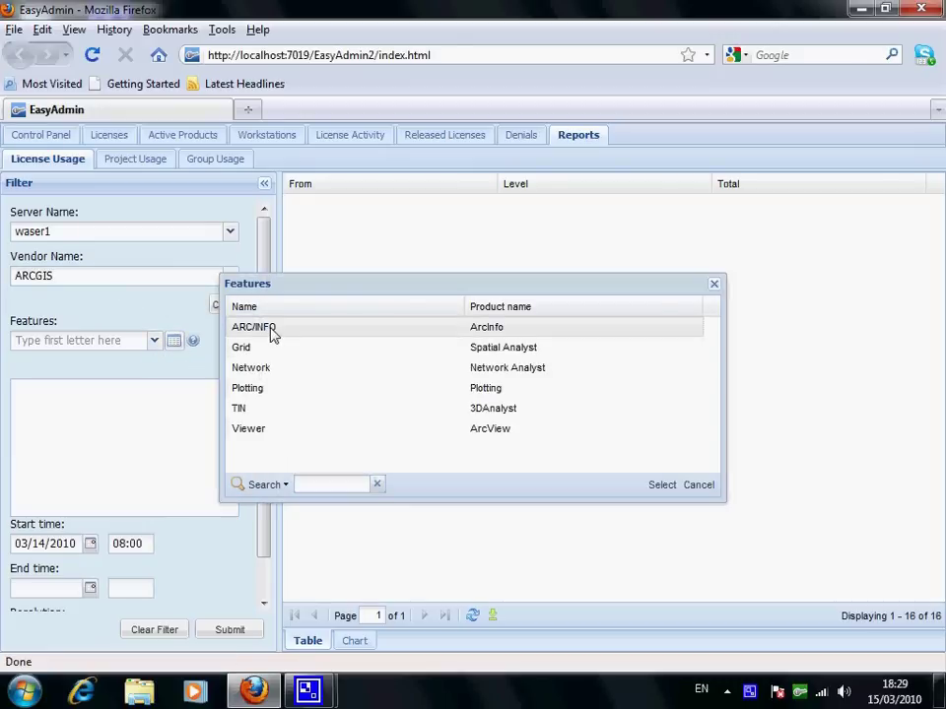
left_click(662, 486)
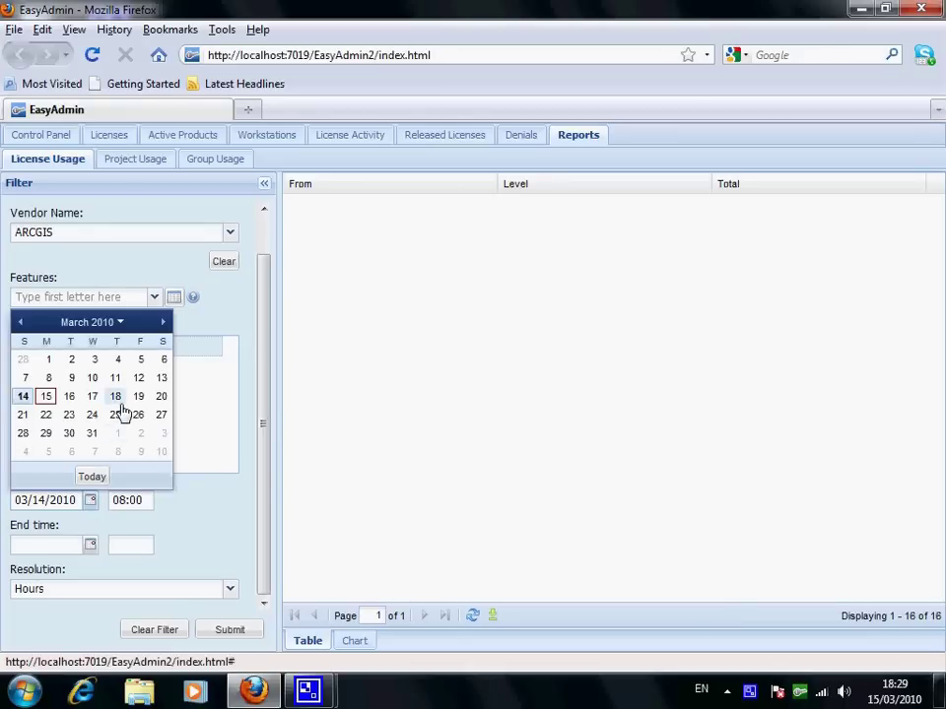
Set the range to 03/05/2010 08:00–23:00 with Hours resolution.
left_click(140, 360)
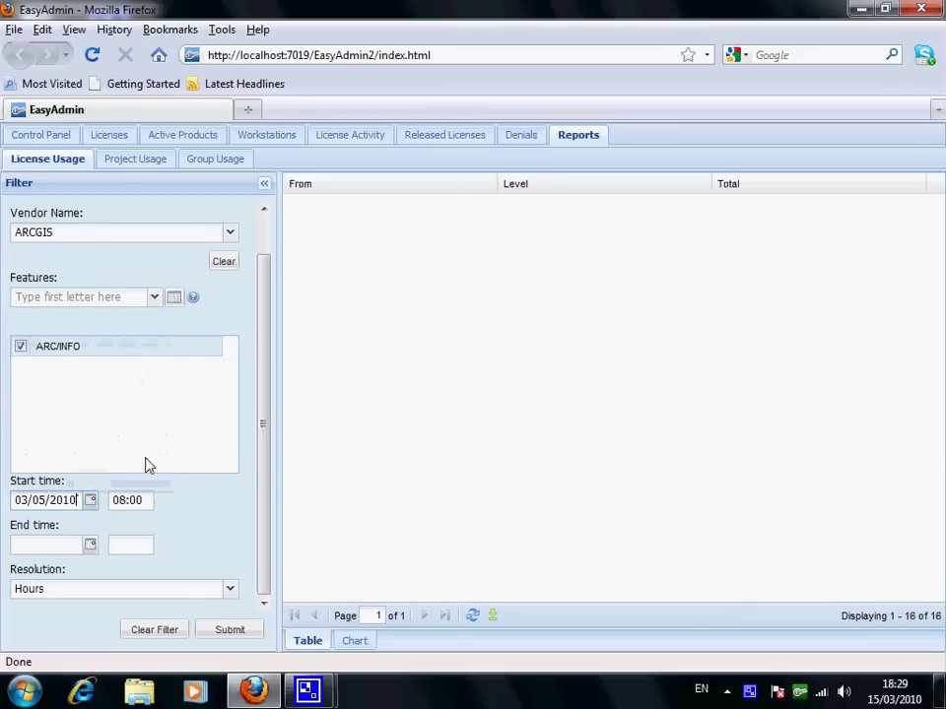
left_click(92, 547)
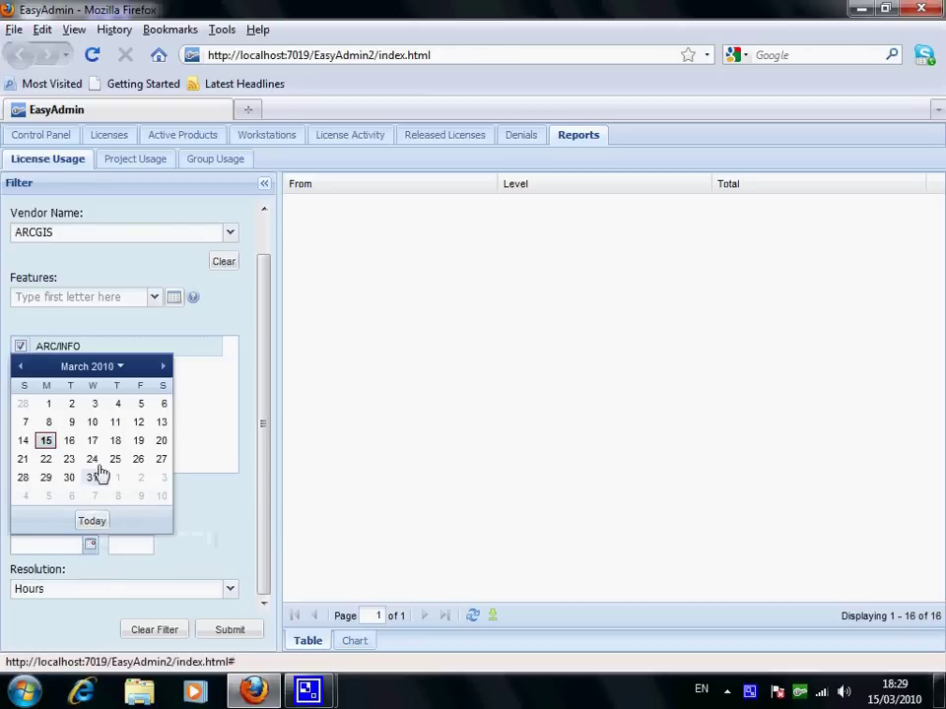
left_click(140, 410)
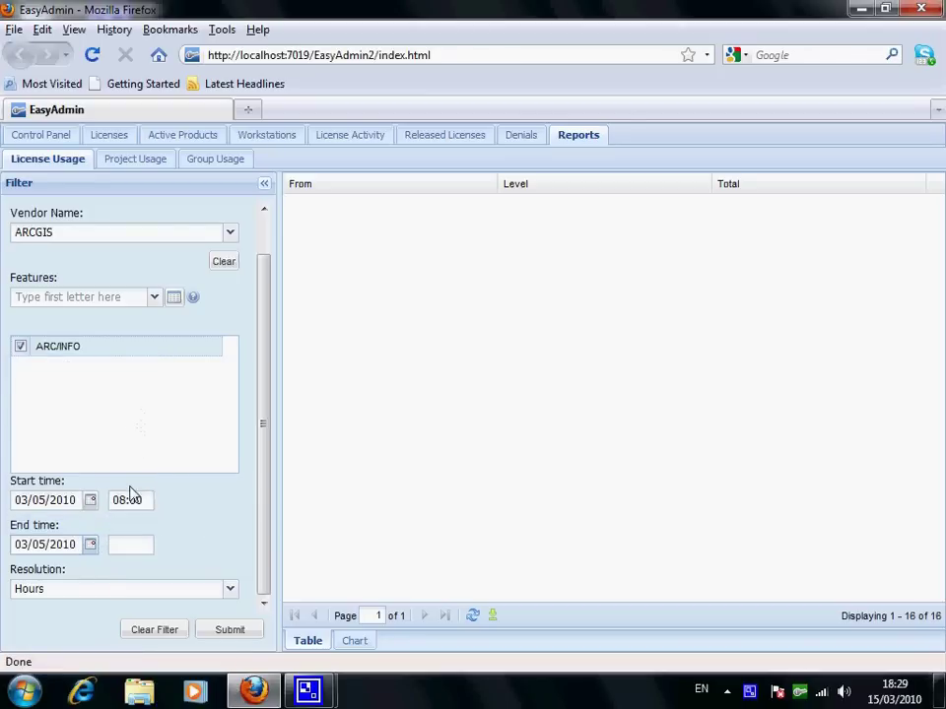
left_click(141, 549)
type("23")
key("Return")
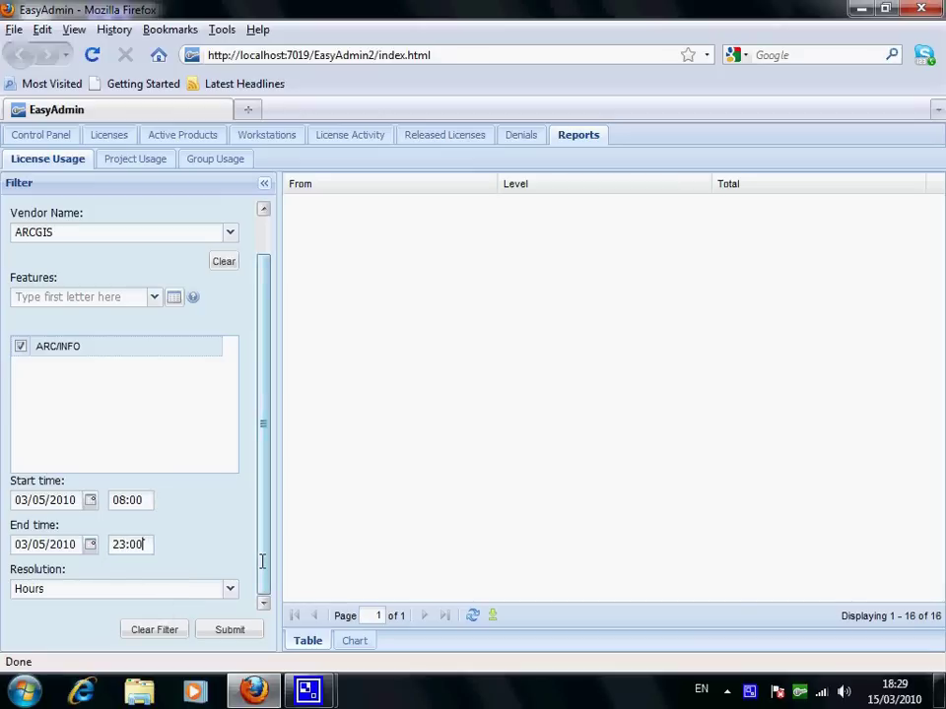
left_click_drag(262, 563, 275, 484)
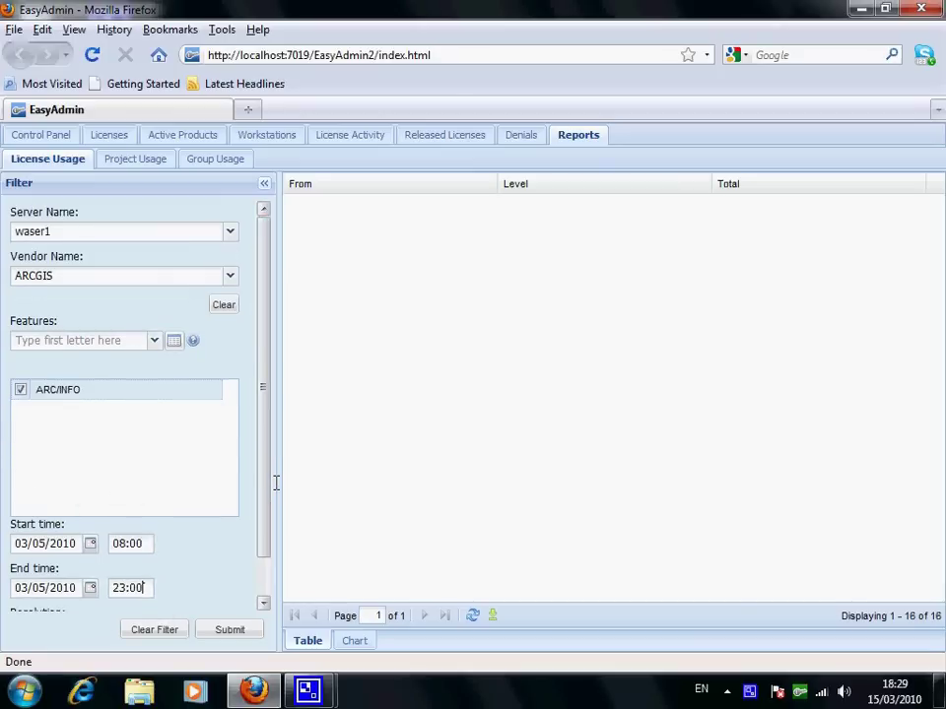
scroll(248, 587, "down", 2)
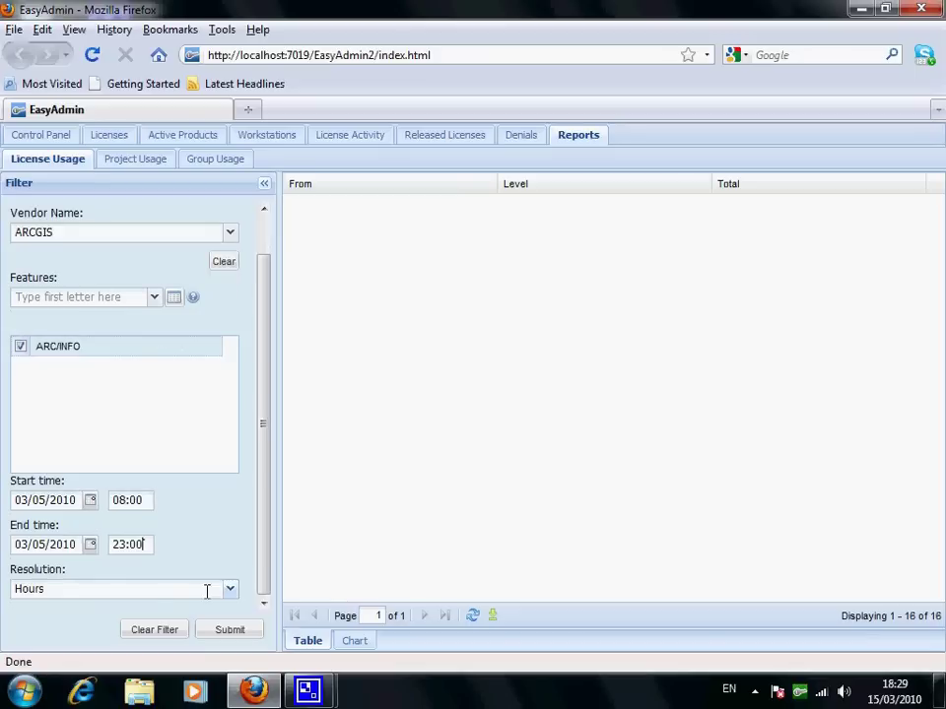
left_click(228, 589)
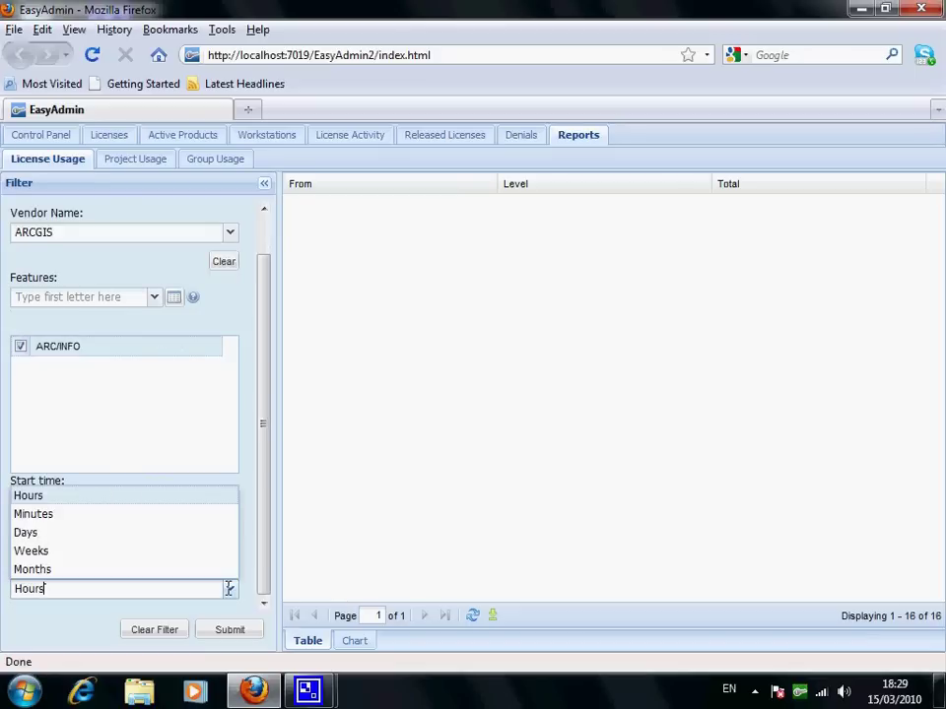
left_click(63, 496)
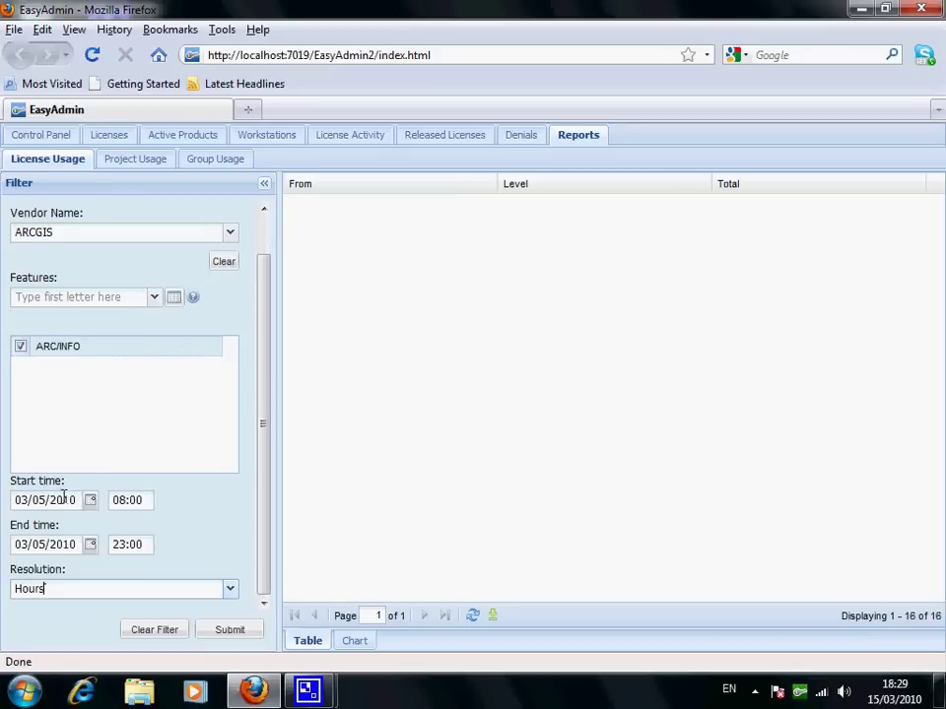
Run the report, view hourly ARC/INFO usage as a chart (peak 43 of 61), and open world.mxd.
left_click(229, 629)
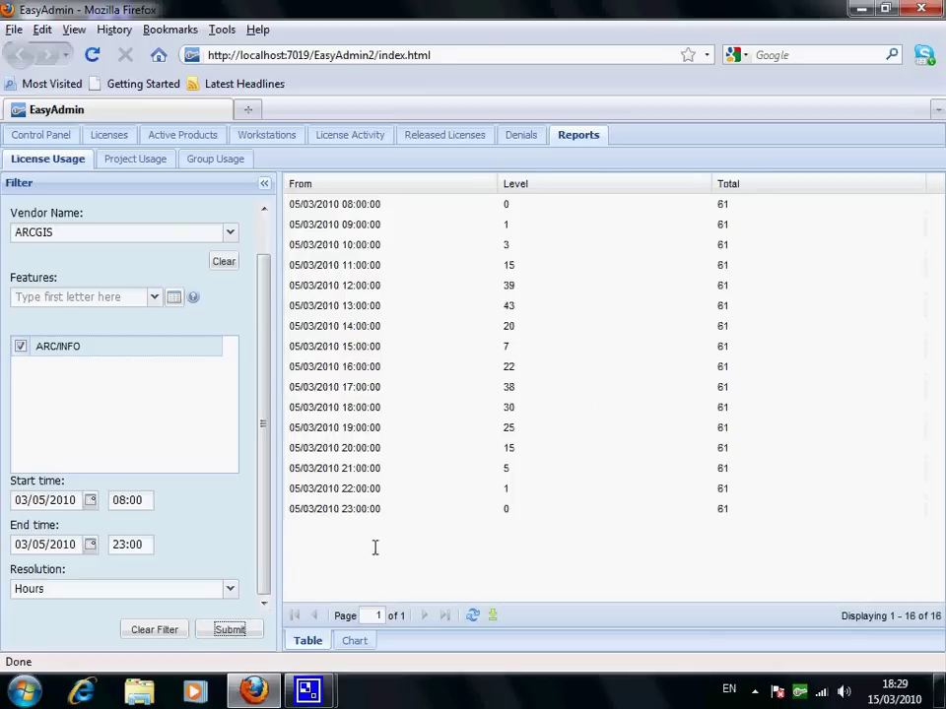
left_click(353, 641)
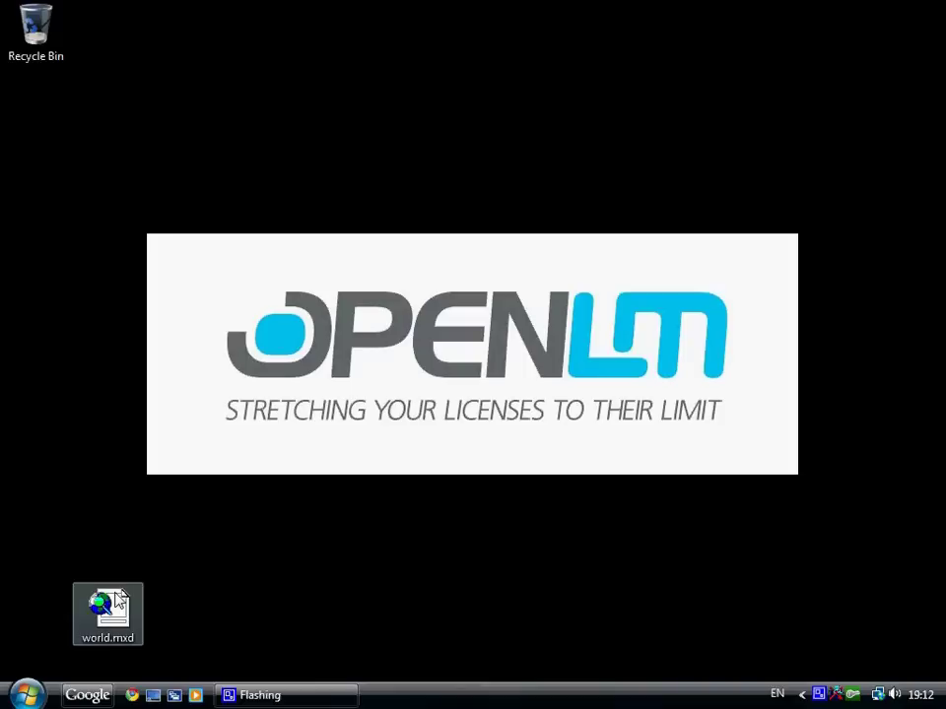
double_click(107, 612)
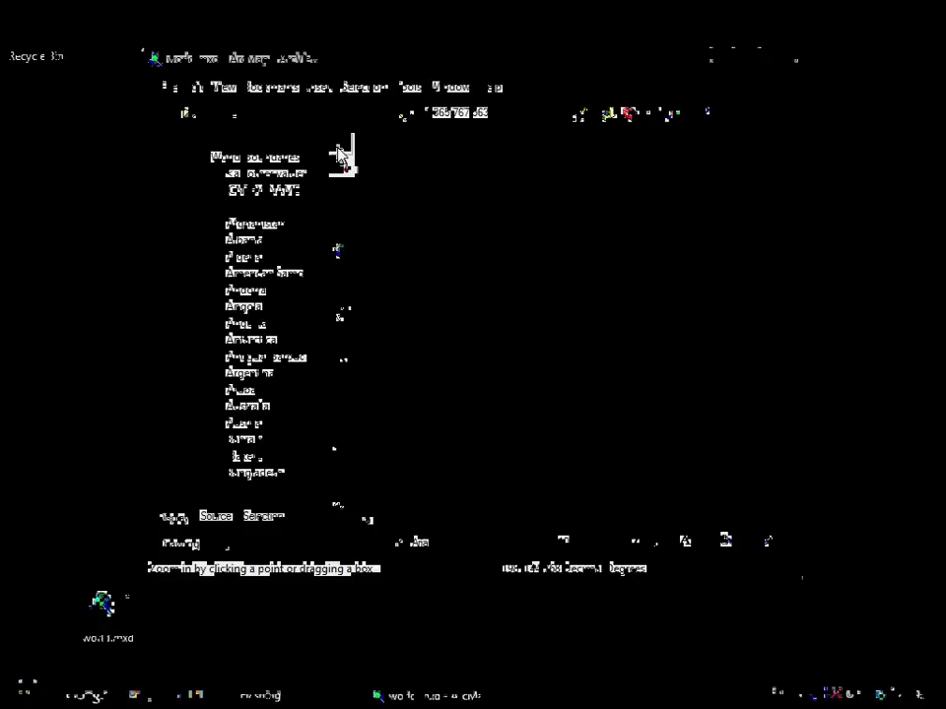
Zoom the world map in on Europe and West Africa, then leave ArcMap idle.
left_click(341, 144)
left_click_drag(555, 235, 601, 319)
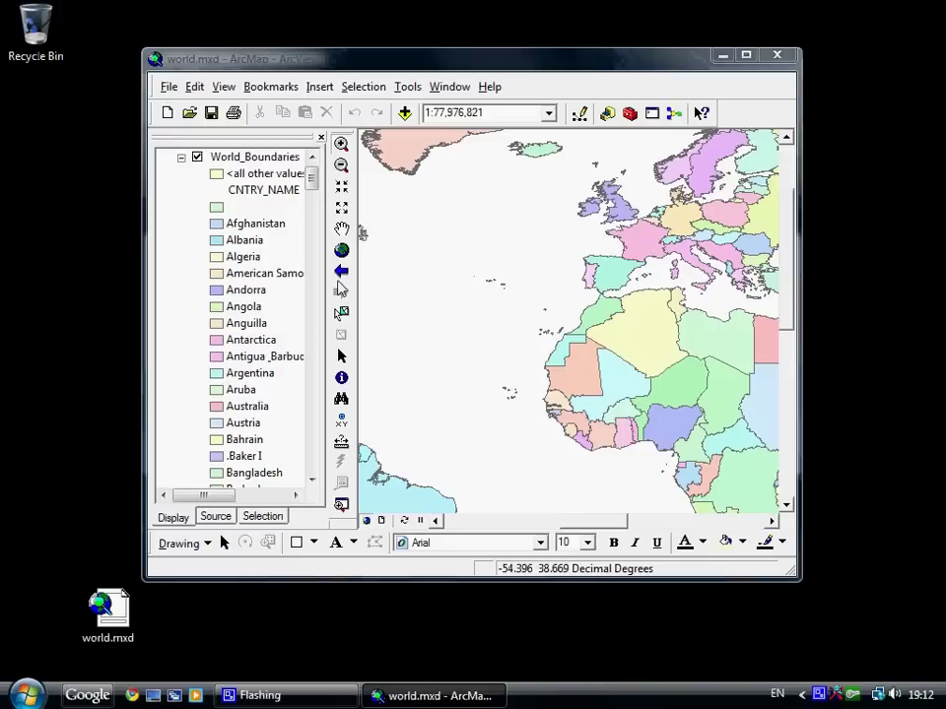
left_click(896, 303)
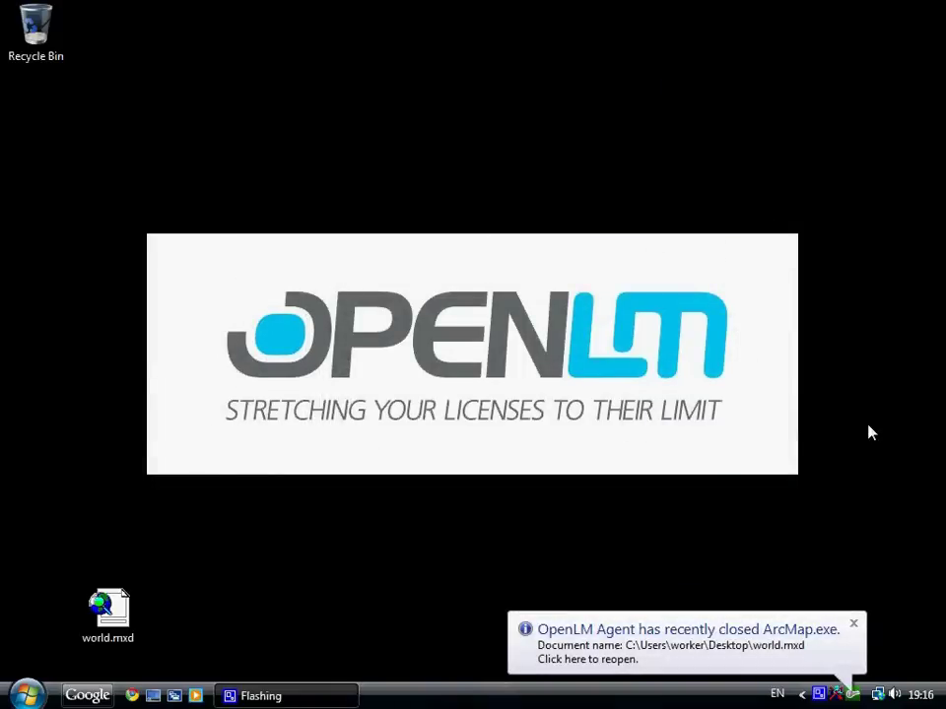
Reopen world.mxd from the OpenLM Agent notification balloon.
left_click(647, 649)
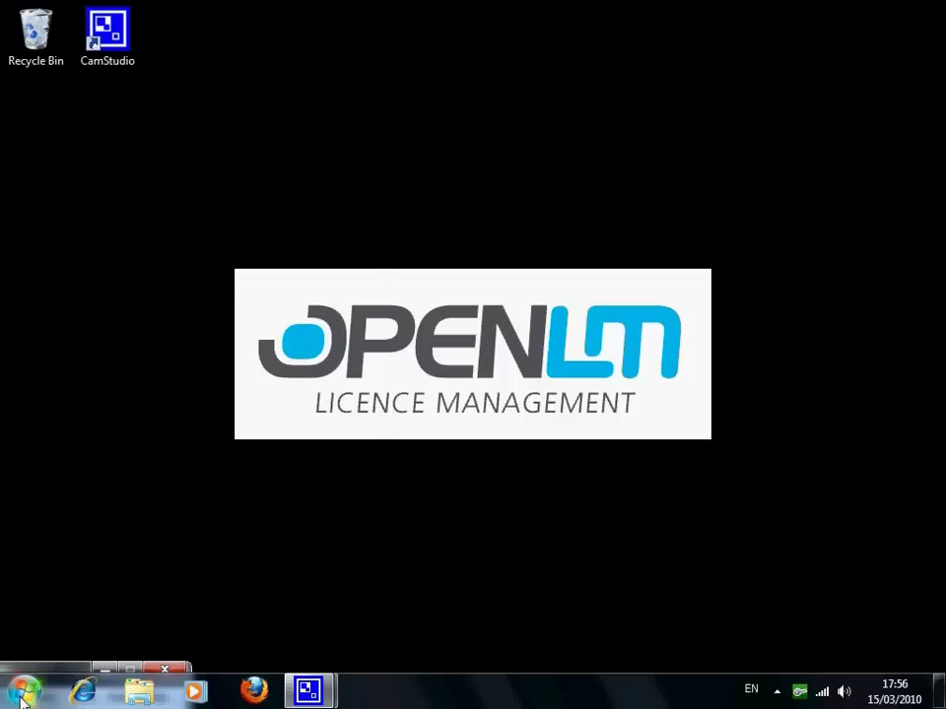
Try opening third.mxd from ArcMap's recent files, dismissing the licenses-in-use warning and release notice.
left_click(25, 693)
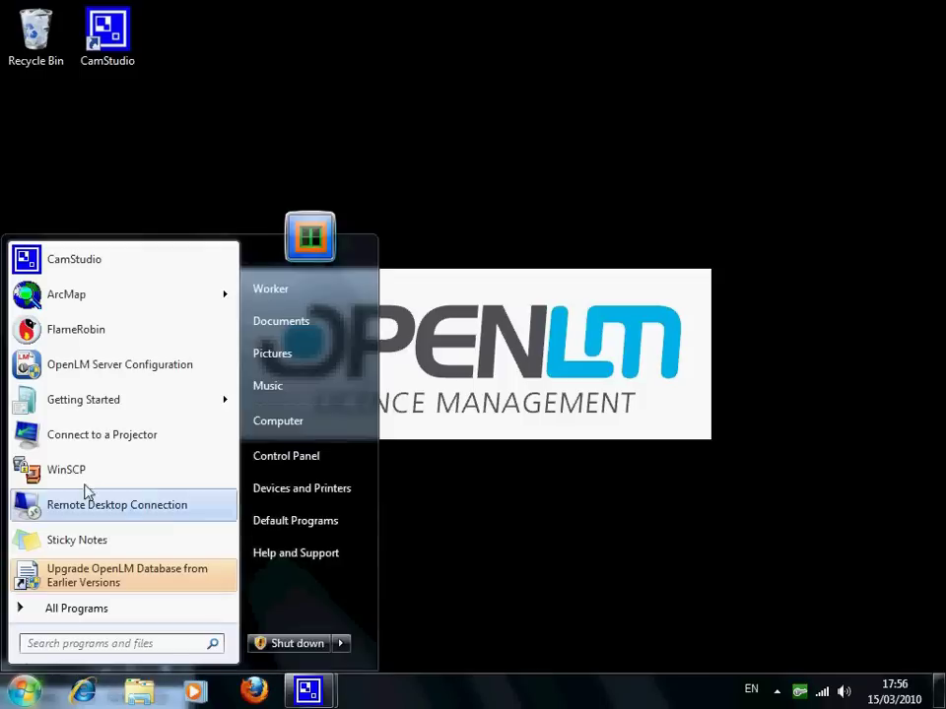
mouse_move(164, 299)
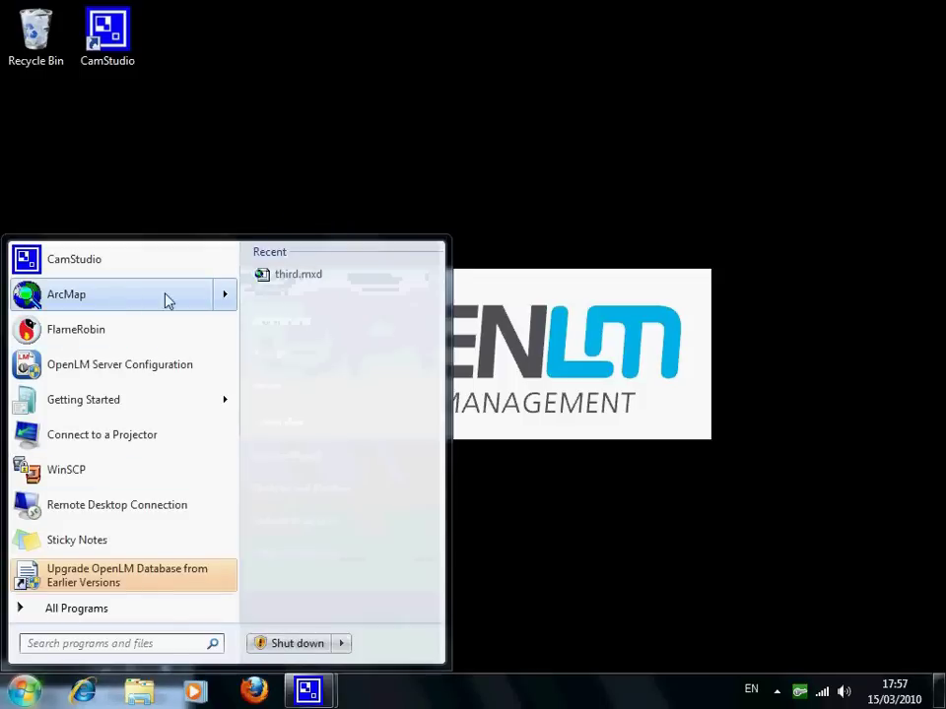
left_click(286, 275)
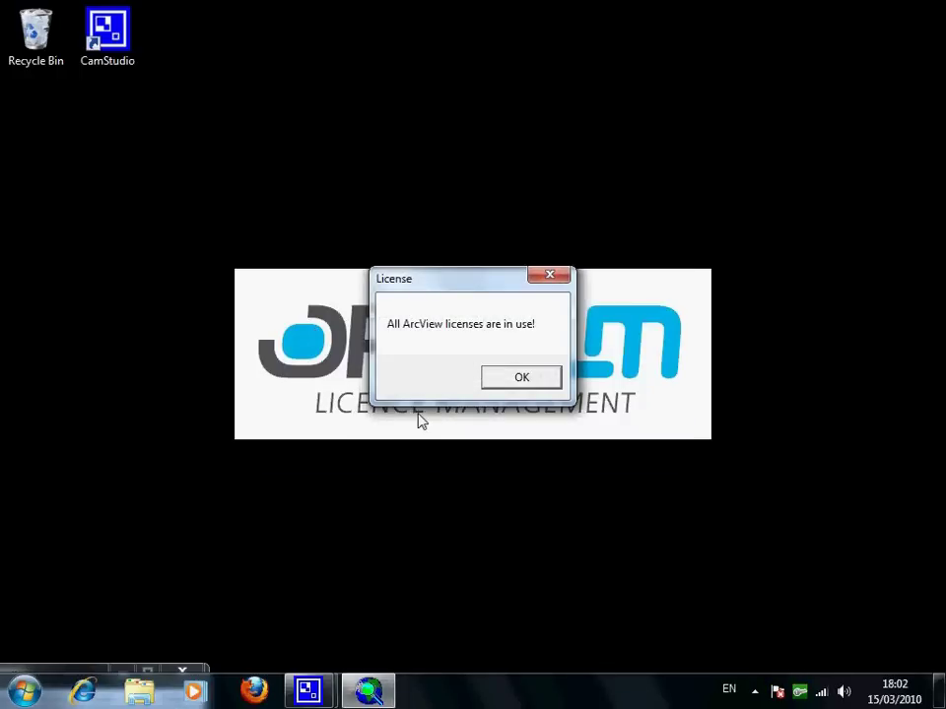
left_click(492, 385)
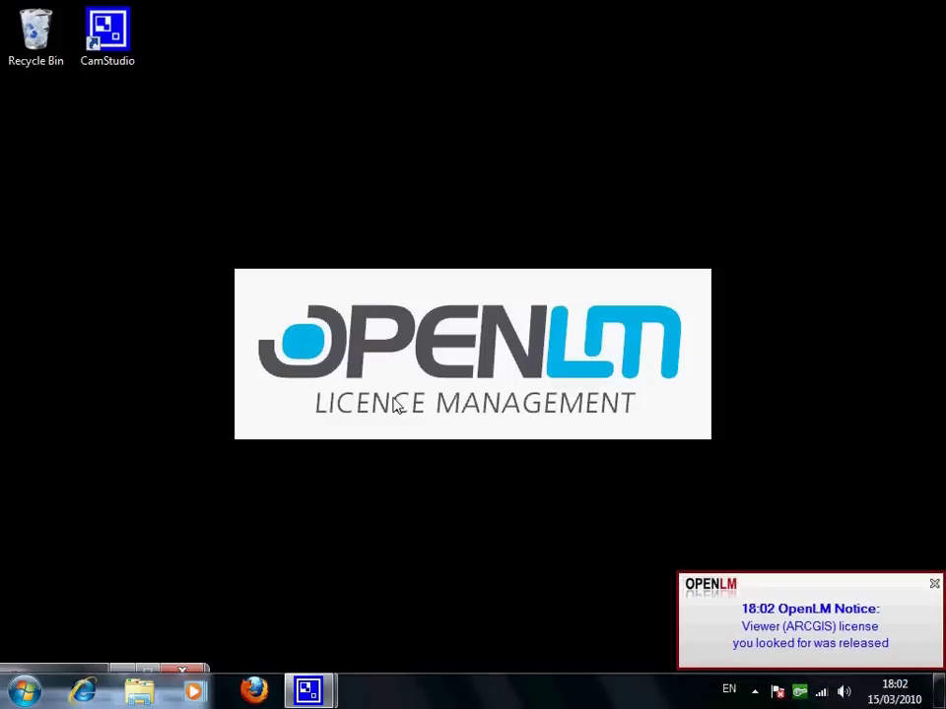
left_click(932, 586)
Open third.mxd again from ArcMap's recent files.
left_click(24, 690)
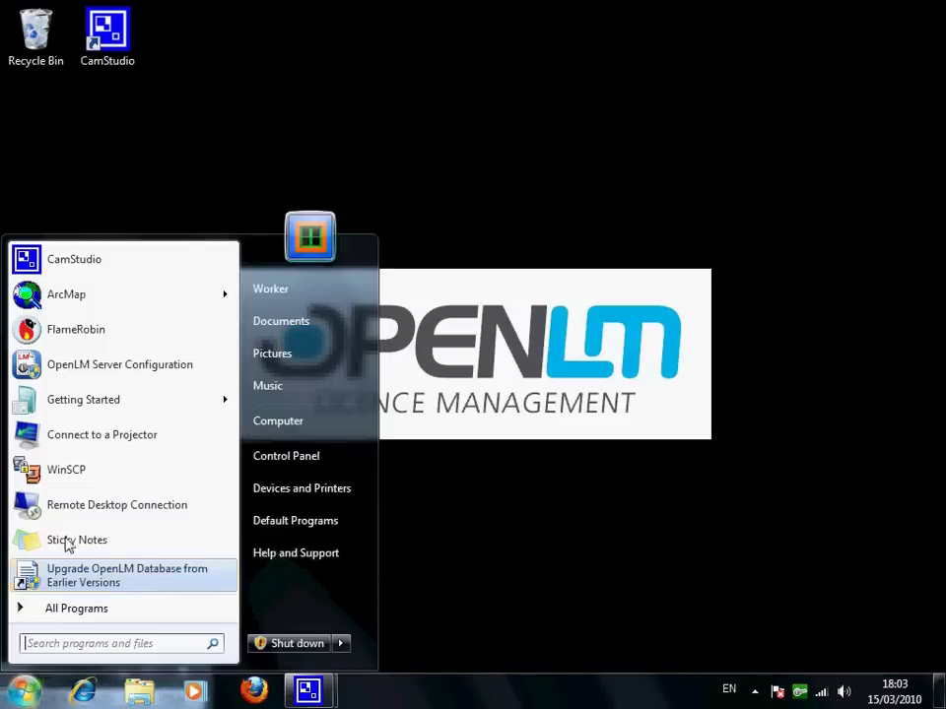
mouse_move(138, 301)
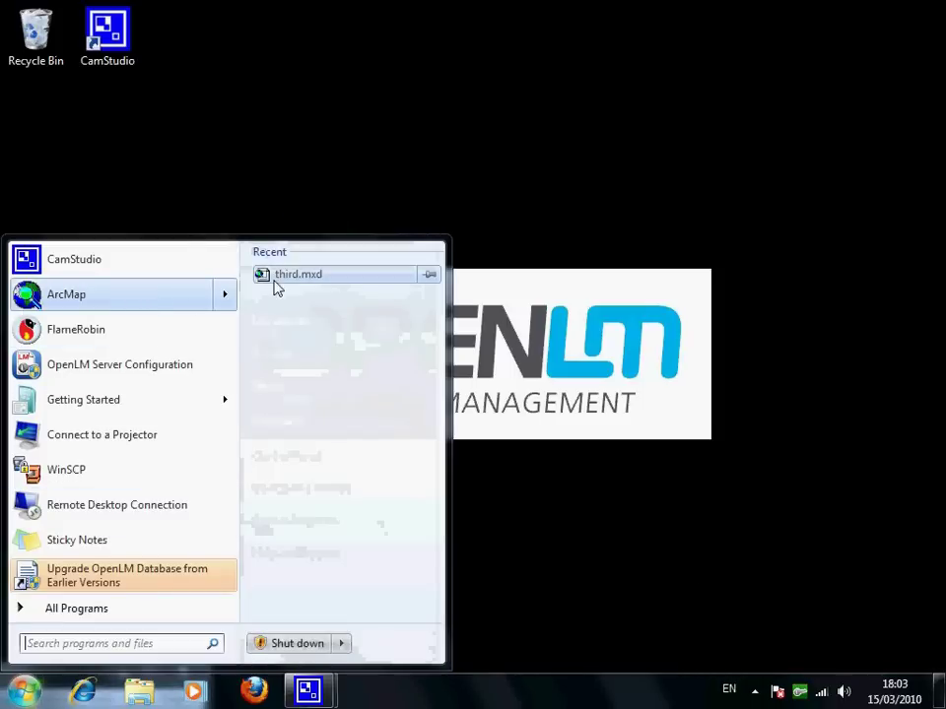
left_click(284, 278)
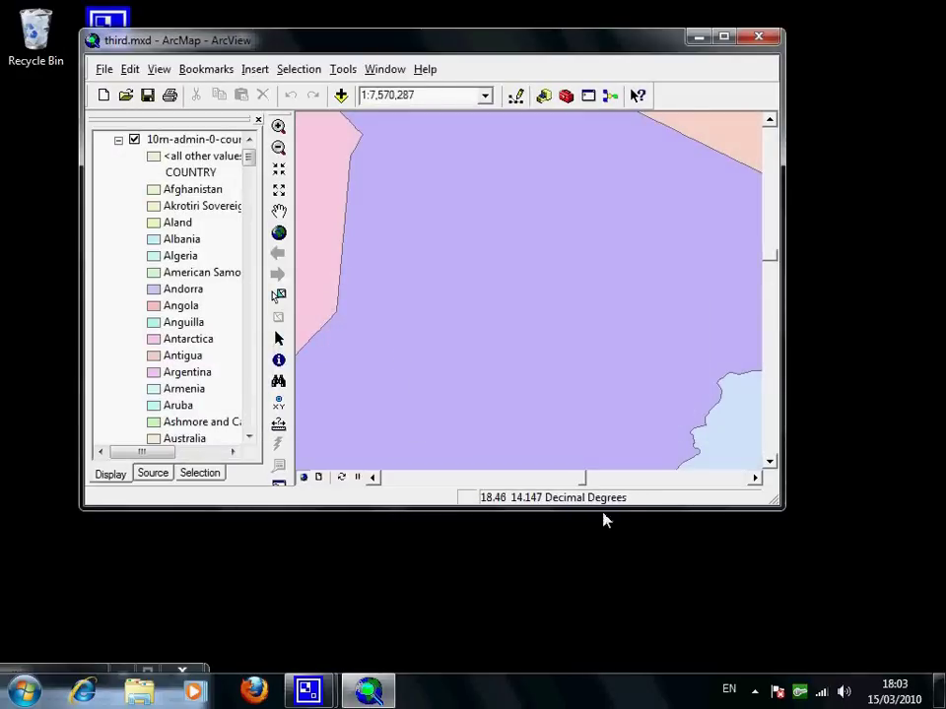
From the OpenLM tray icon's License Usage Information, look up the ArcView license holder on gm2003.
right_click(800, 692)
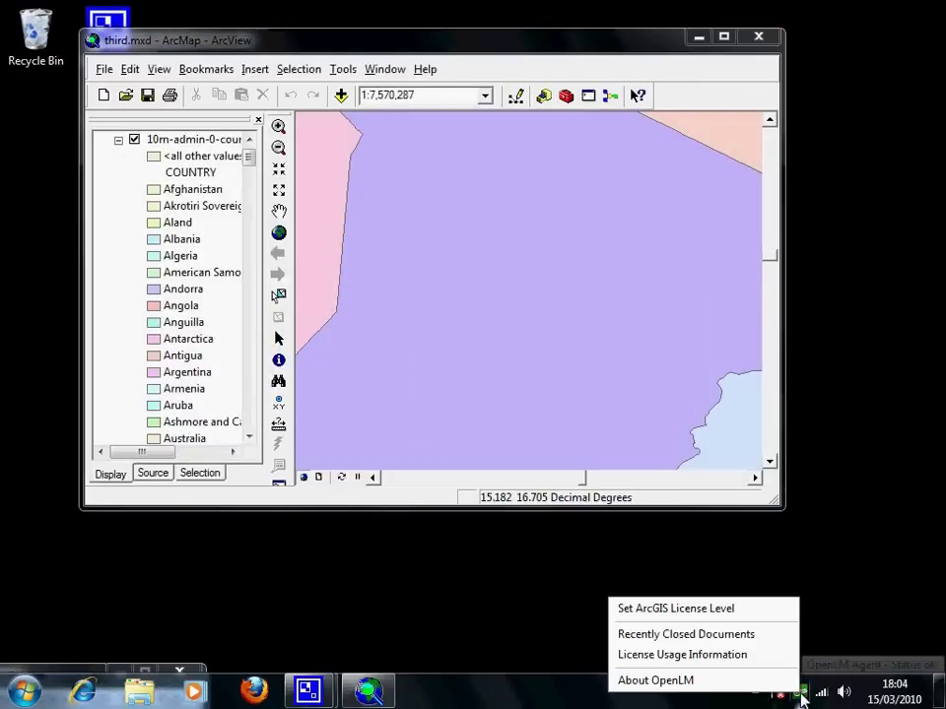
left_click(752, 658)
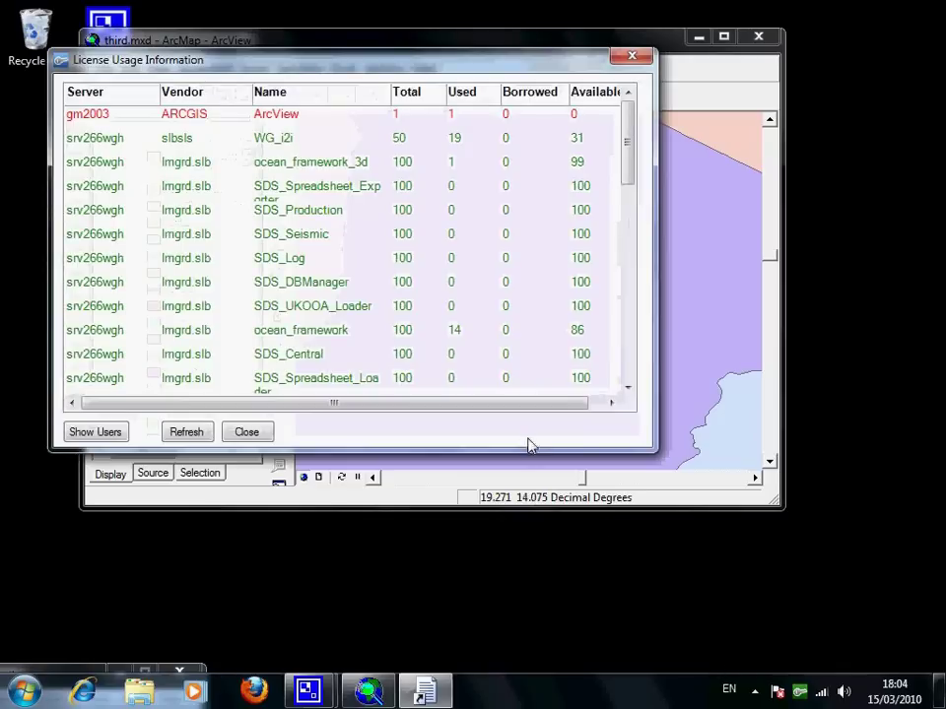
double_click(98, 120)
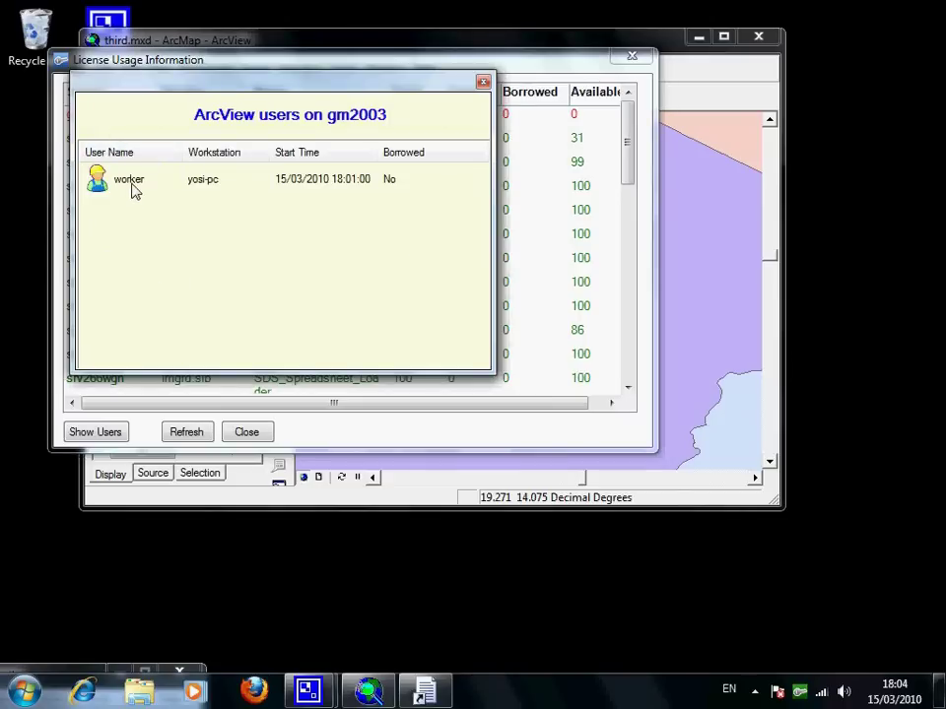
double_click(133, 187)
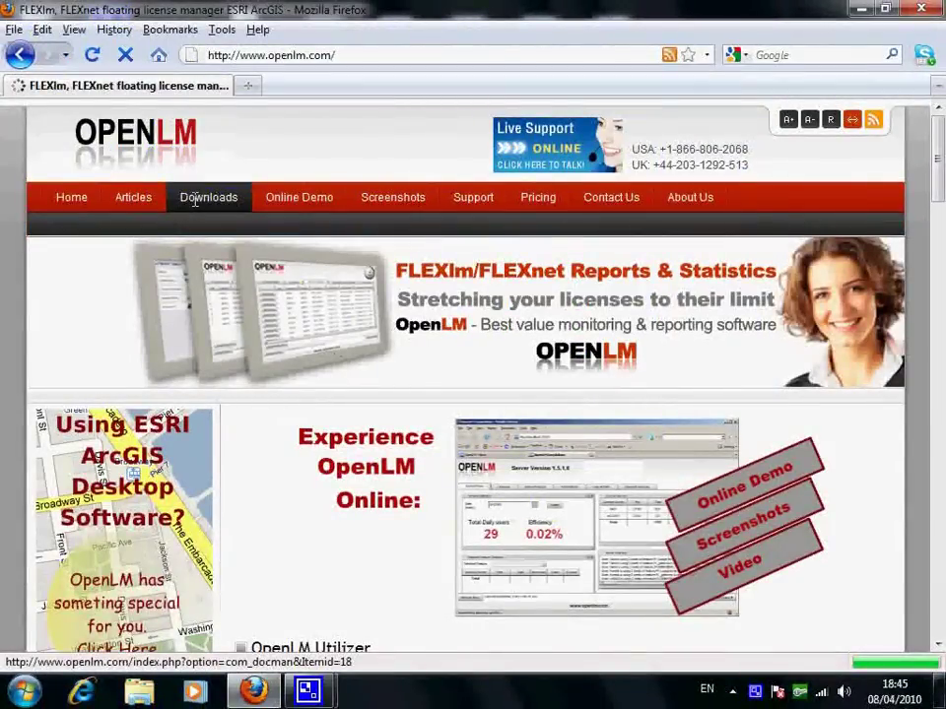
Browse openlm.com Downloads to the 'OpenLM 1.5.5.5 for ESRI ArcGIS' category listing.
left_click(197, 202)
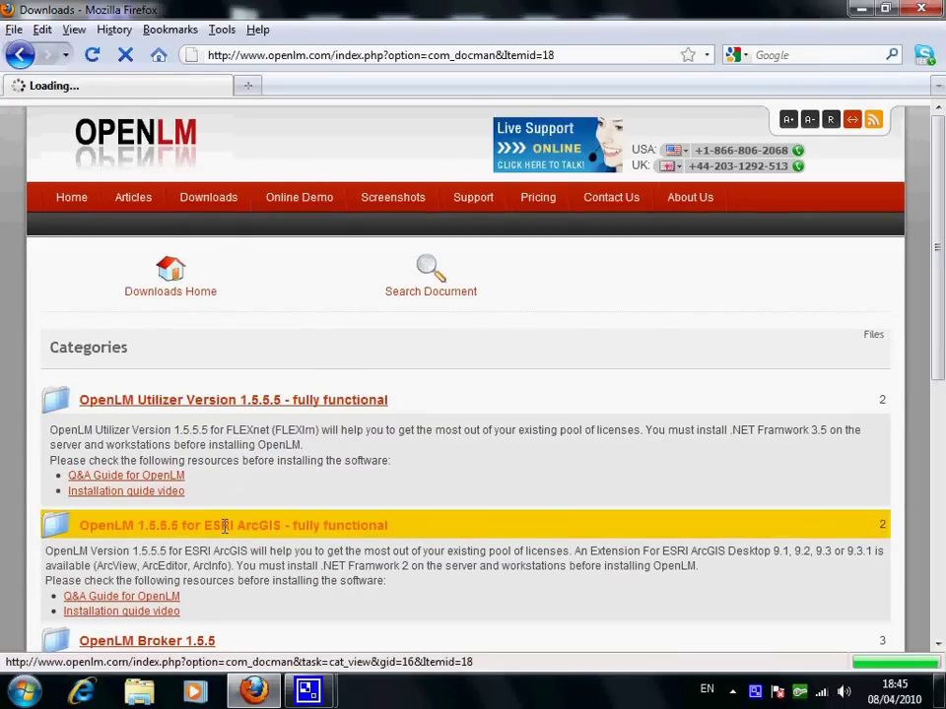
left_click(226, 526)
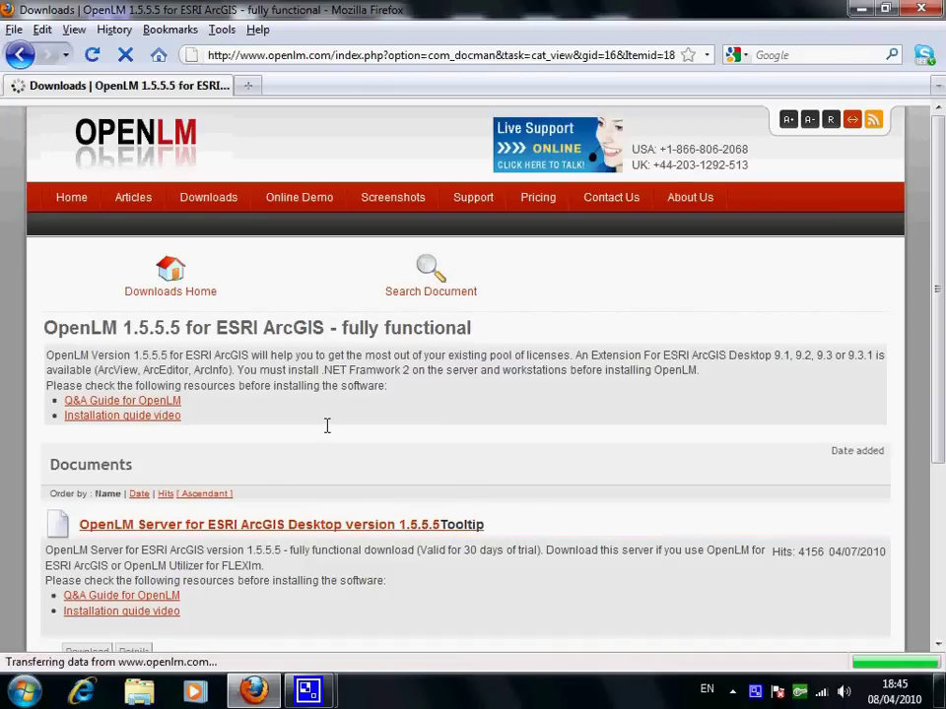
scroll(327, 426, "down", 2)
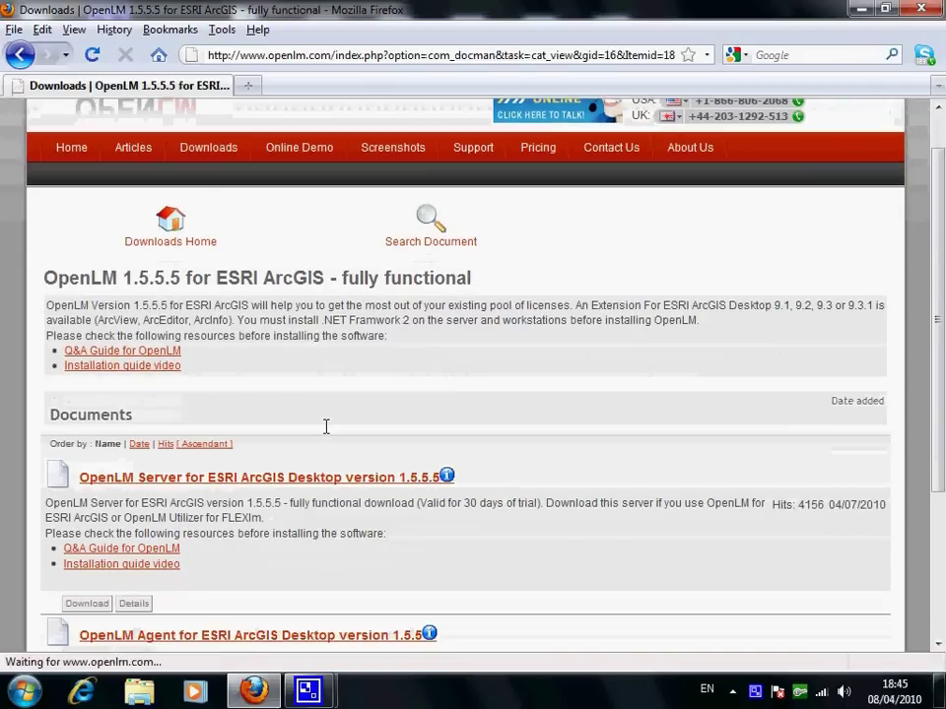